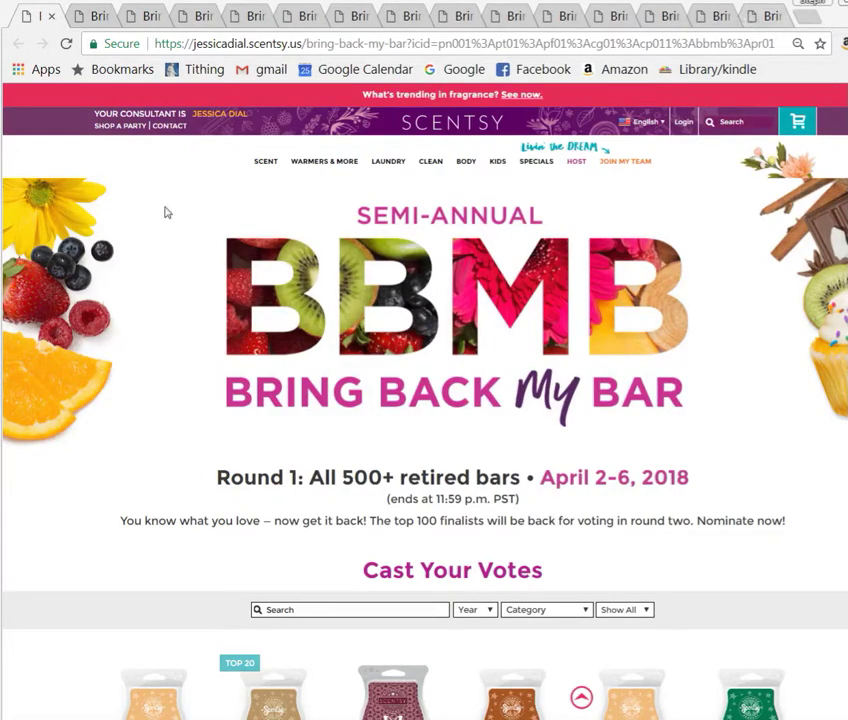
Look through the consultants' Bring Back My Bar voting pages in the first few tabs and in the three open browser windows.
left_click(77, 18)
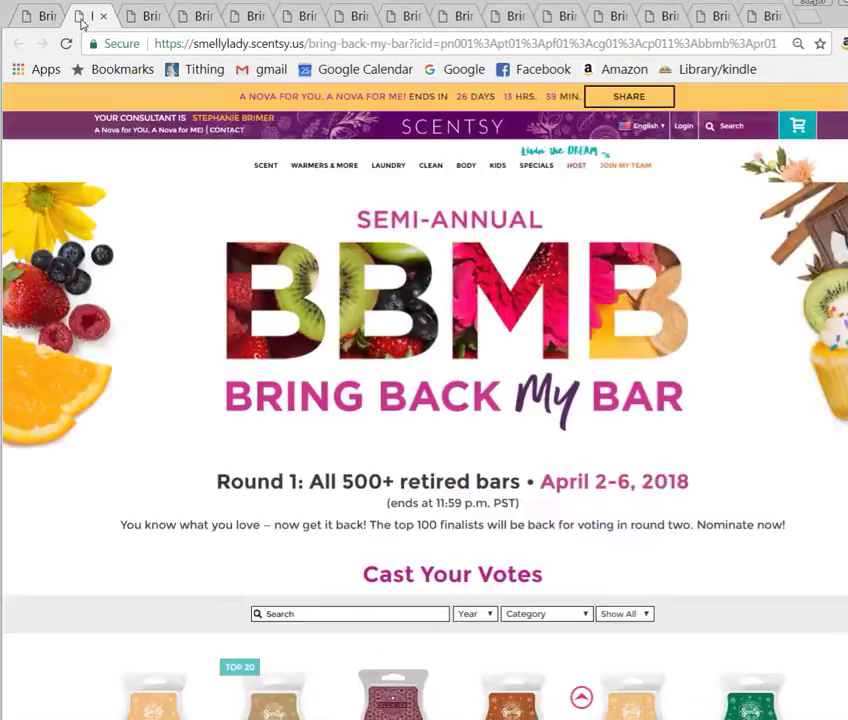
left_click(140, 22)
left_click(185, 18)
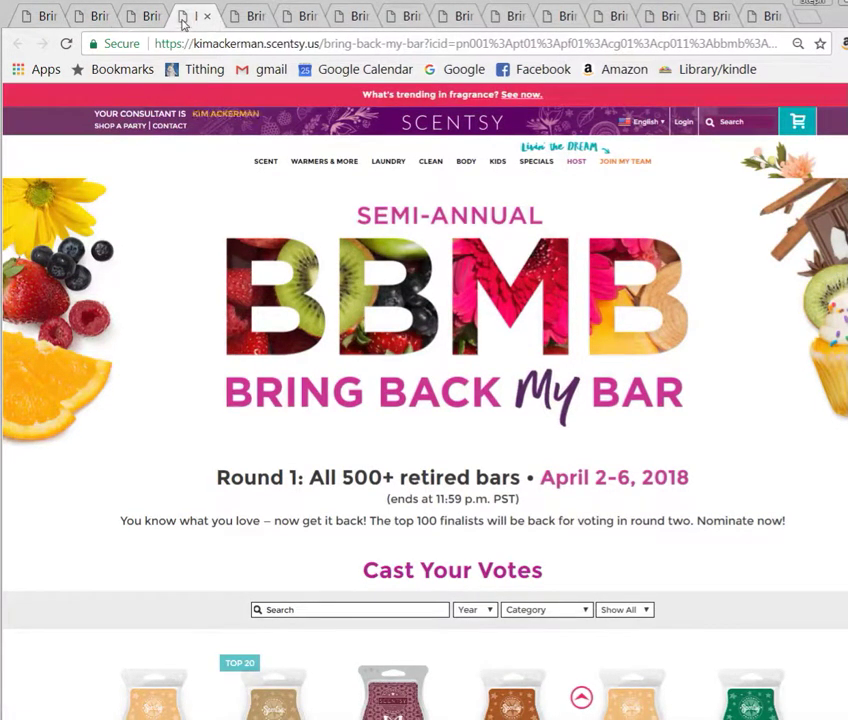
left_click(233, 17)
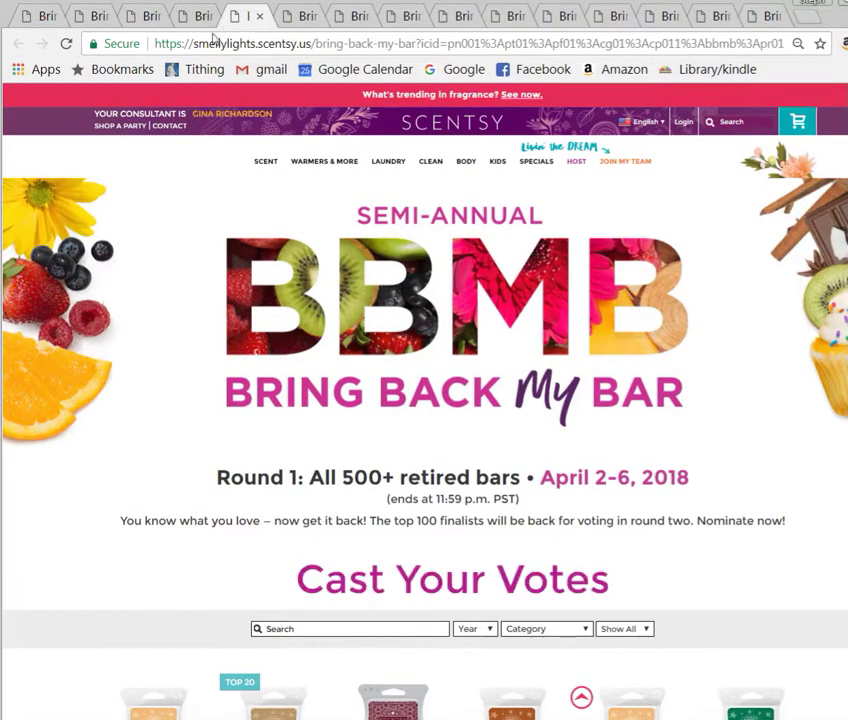
left_click(25, 16)
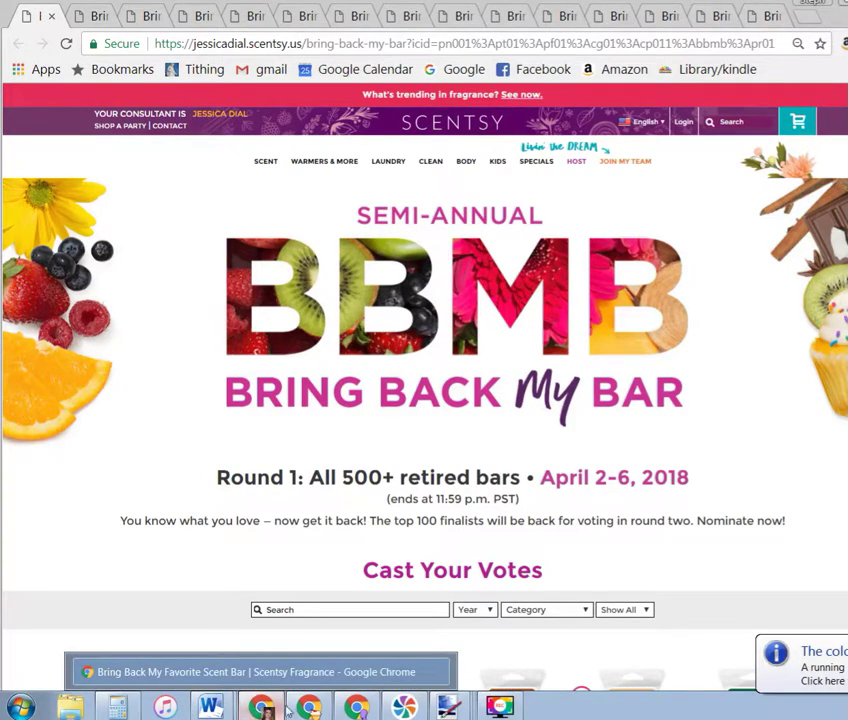
left_click(310, 708)
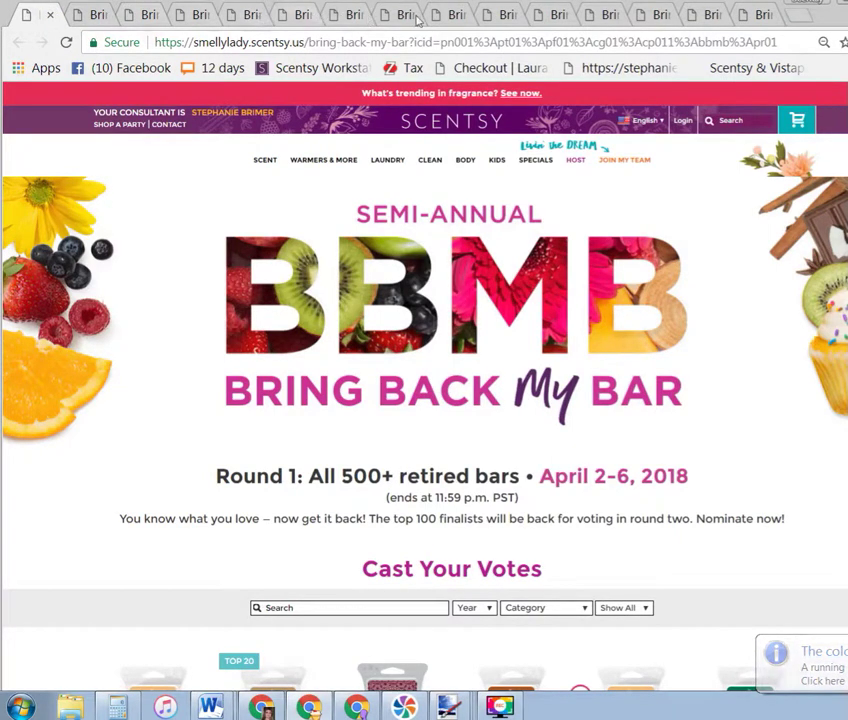
scroll(693, 208, "down", 1)
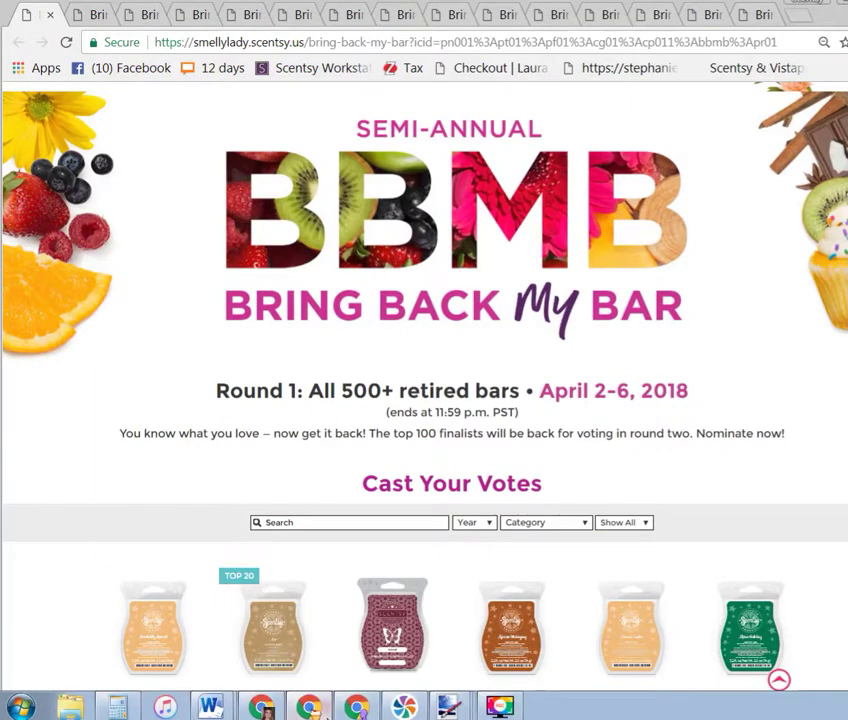
left_click(356, 708)
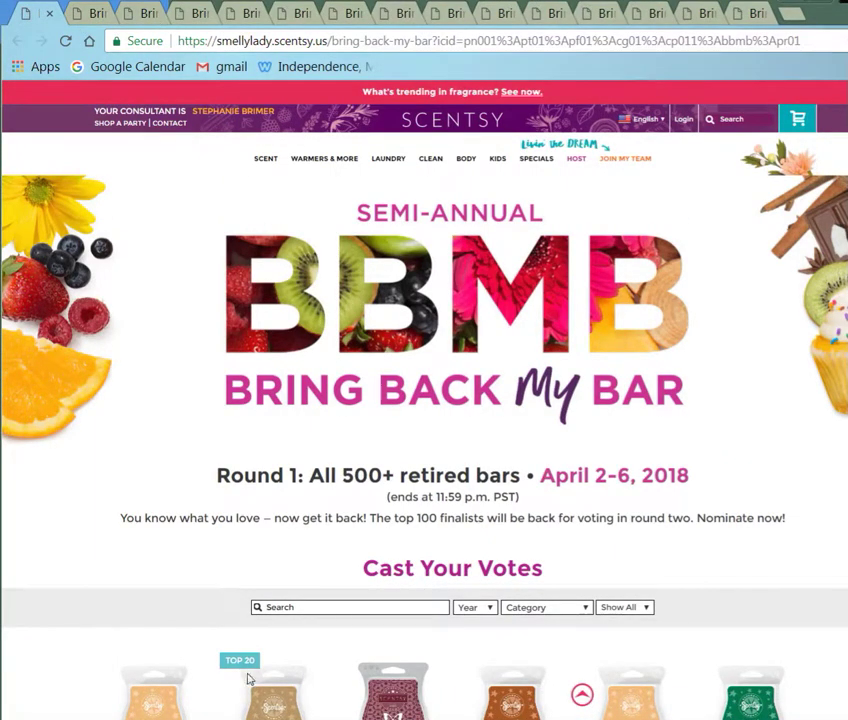
left_click(262, 708)
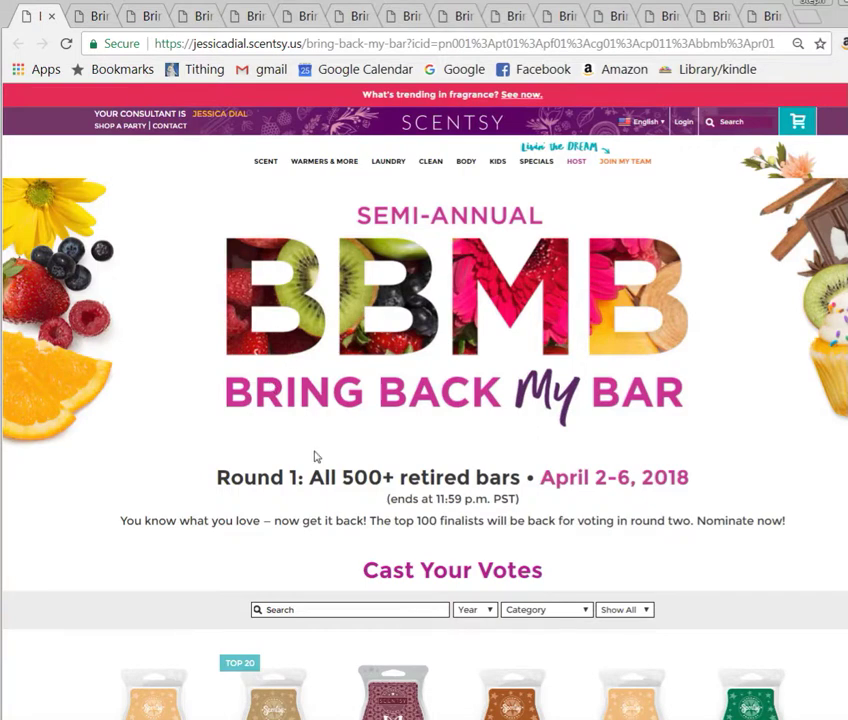
Search for Spiced Orange Harvest on the first consultant's voting page and submit all five votes for it.
scroll(316, 454, "down", 3)
left_click(312, 354)
right_click(312, 355)
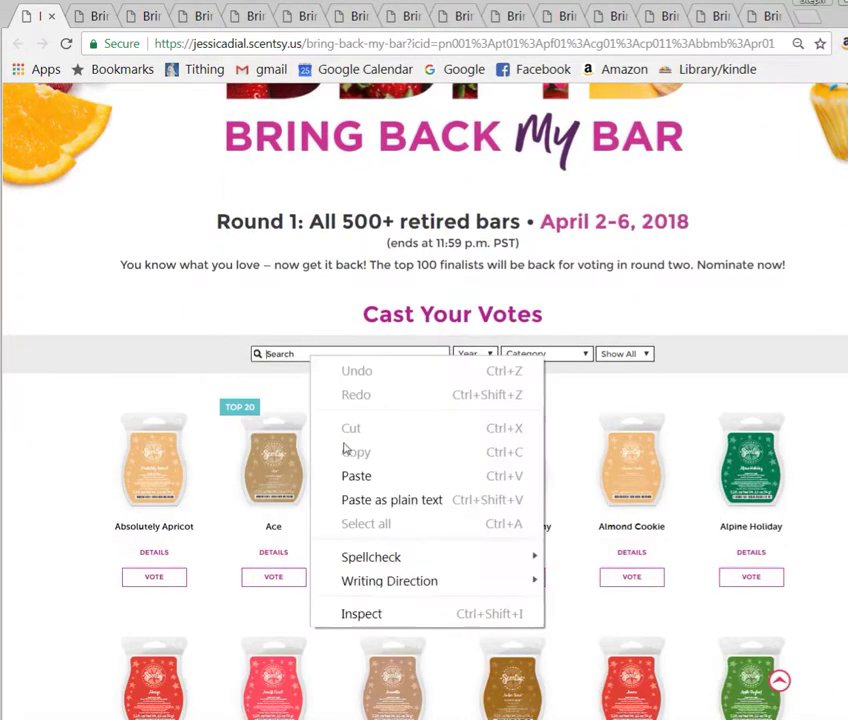
left_click(356, 477)
left_click(162, 580)
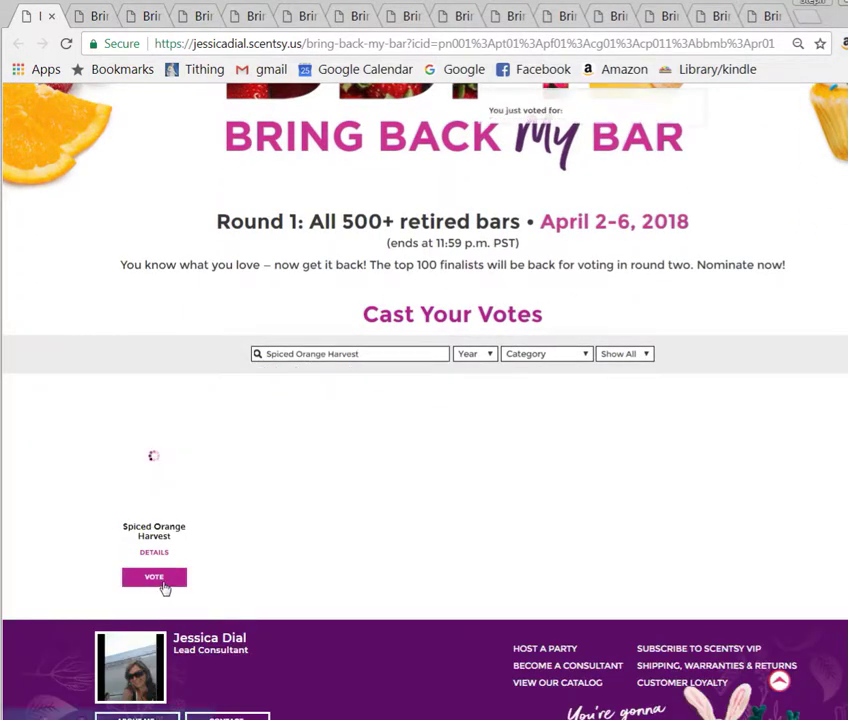
left_click(440, 656)
left_click(445, 697)
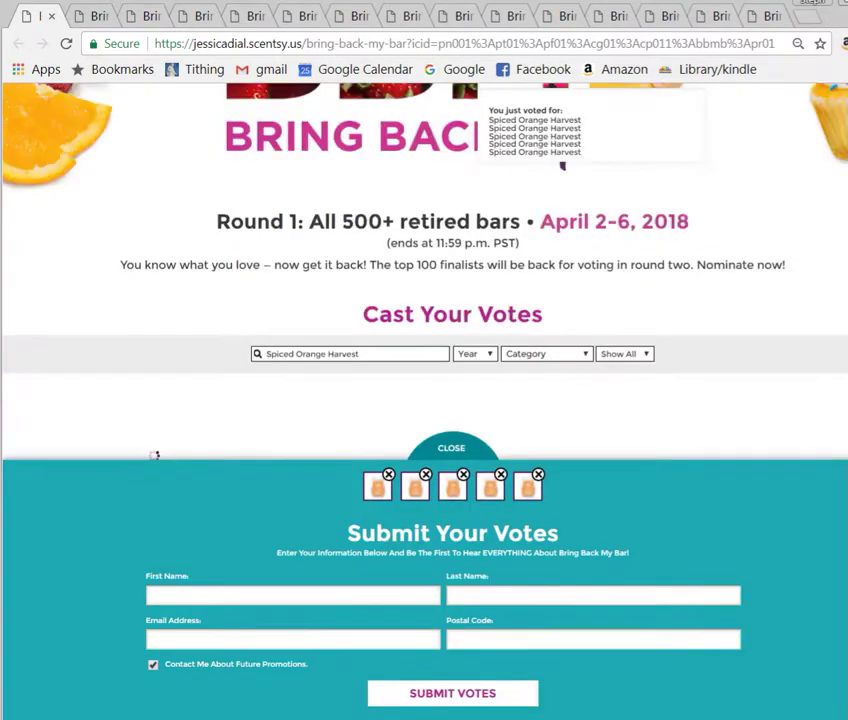
Find Spiced Orange Harvest on the second consultant's voting page and submit five votes for that bar.
key("ctrl+Tab")
scroll(253, 535, "down", 3)
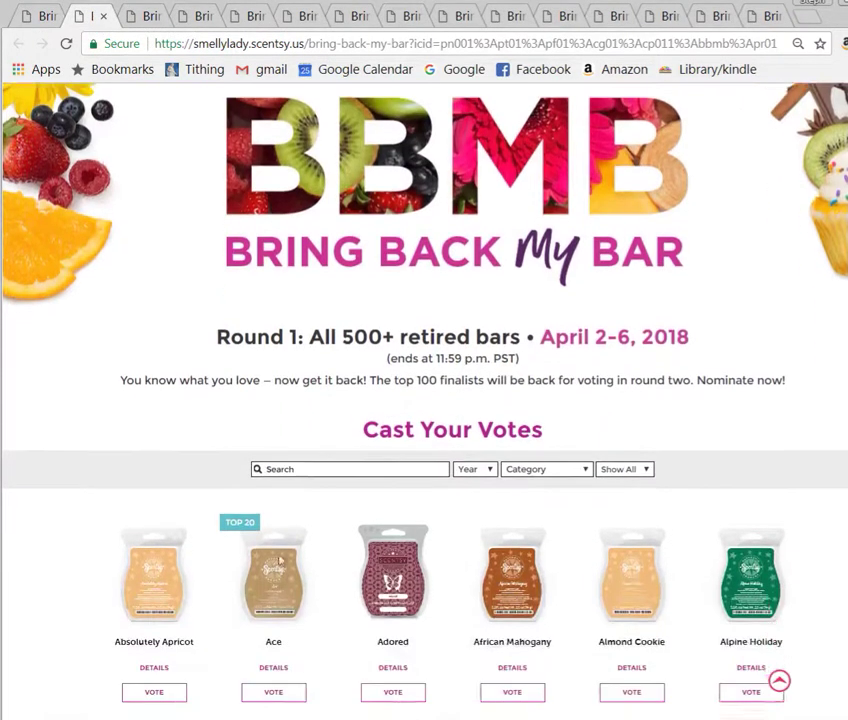
right_click(338, 446)
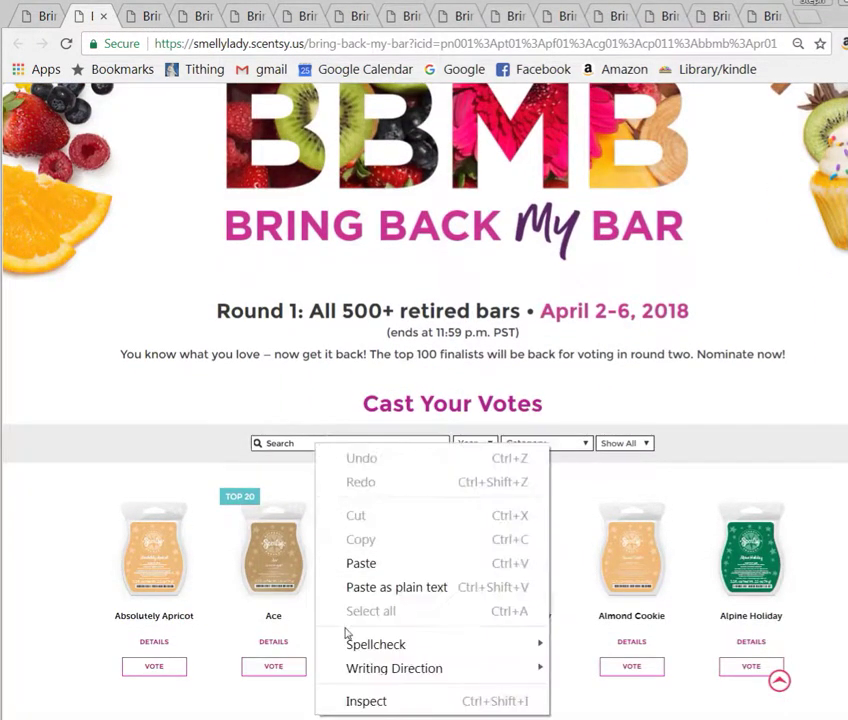
left_click(360, 563)
left_click(150, 667)
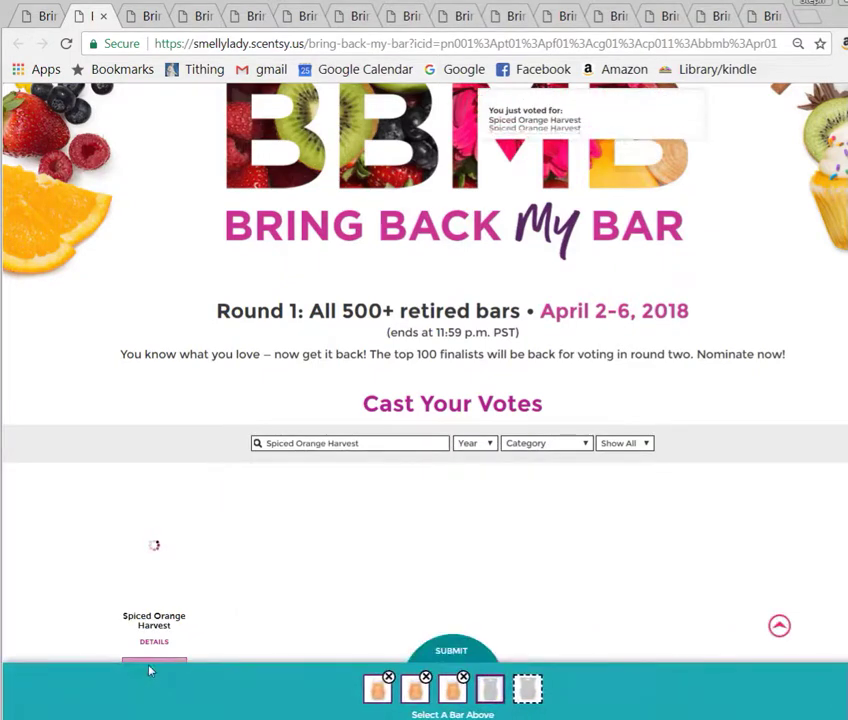
scroll(190, 570, "down", 3)
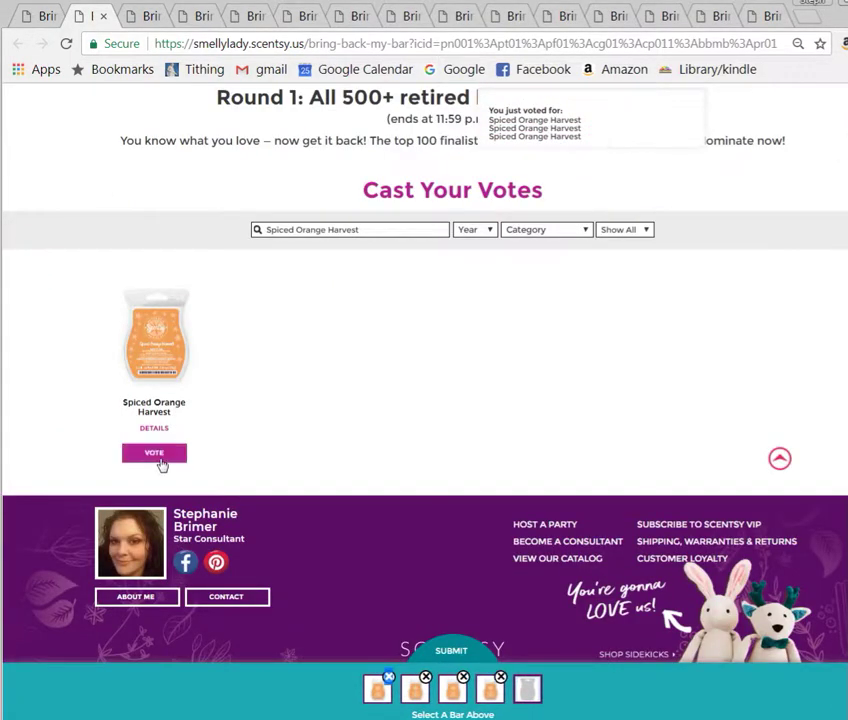
left_click(160, 456)
left_click(384, 691)
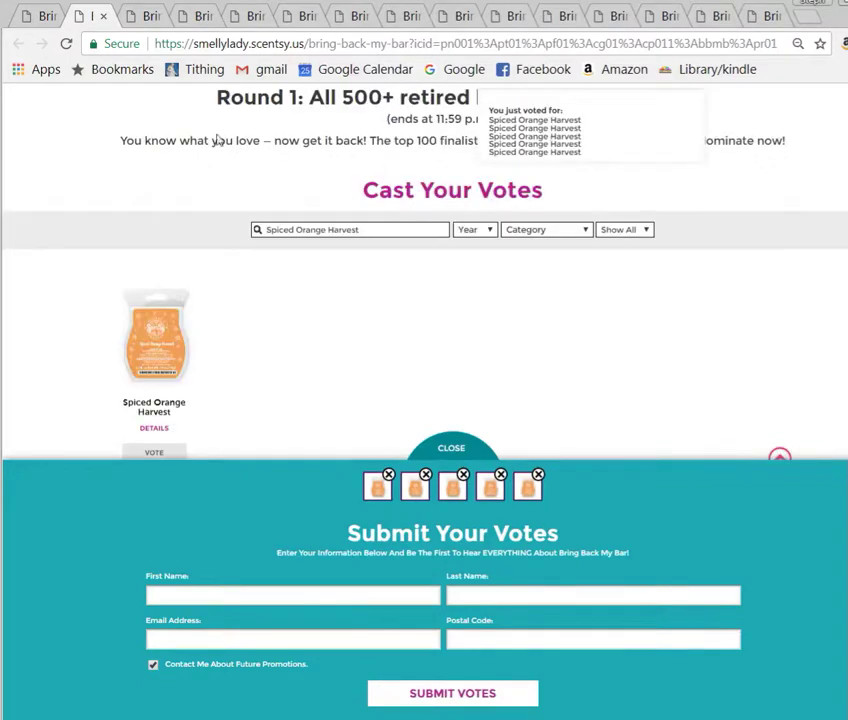
Find Spiced Orange Harvest on the third consultant's voting page and submit all five votes for it.
left_click(130, 22)
scroll(167, 360, "down", 4)
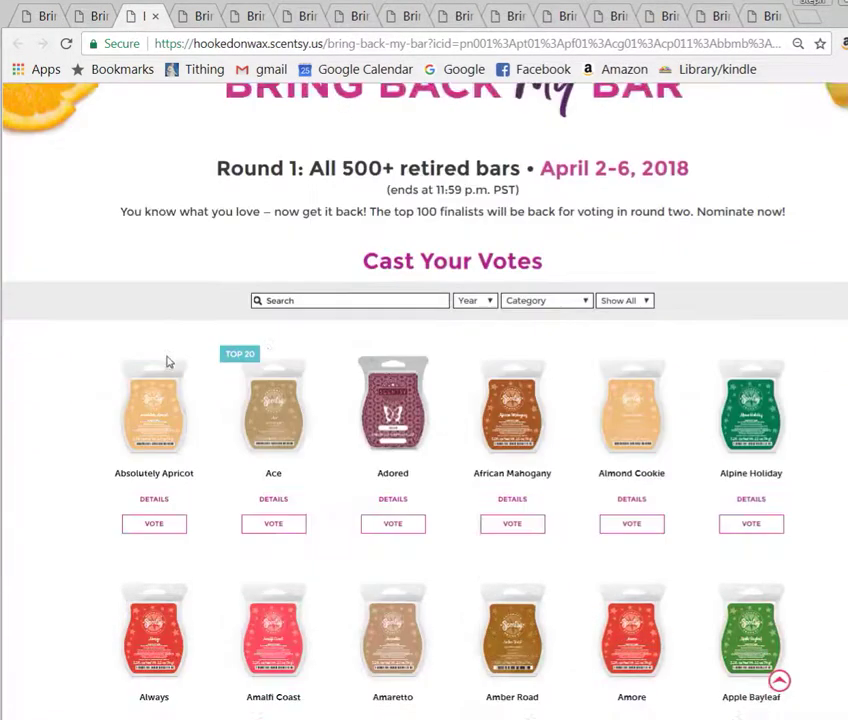
right_click(282, 268)
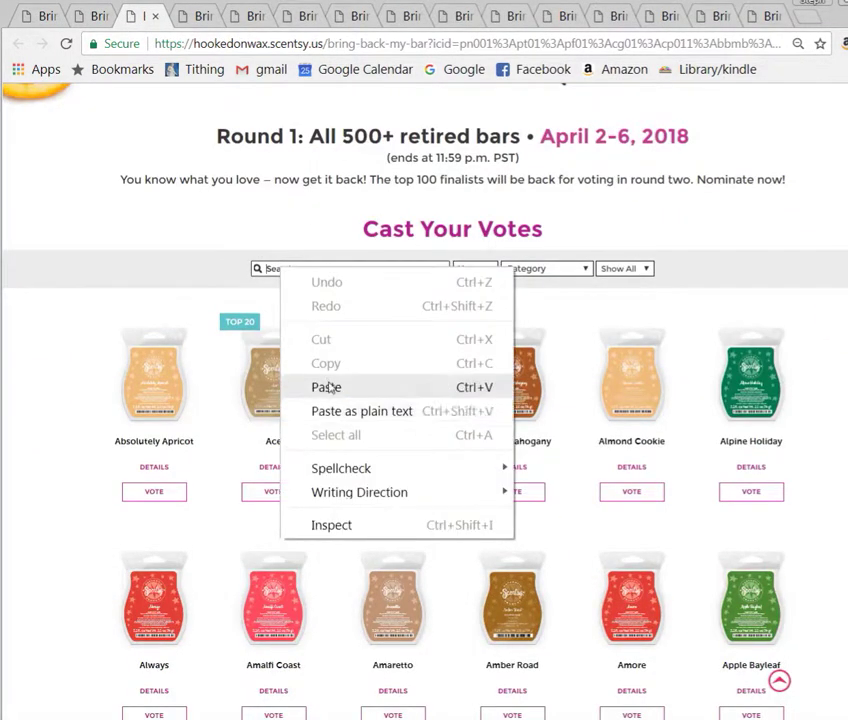
left_click(322, 388)
left_click(157, 494)
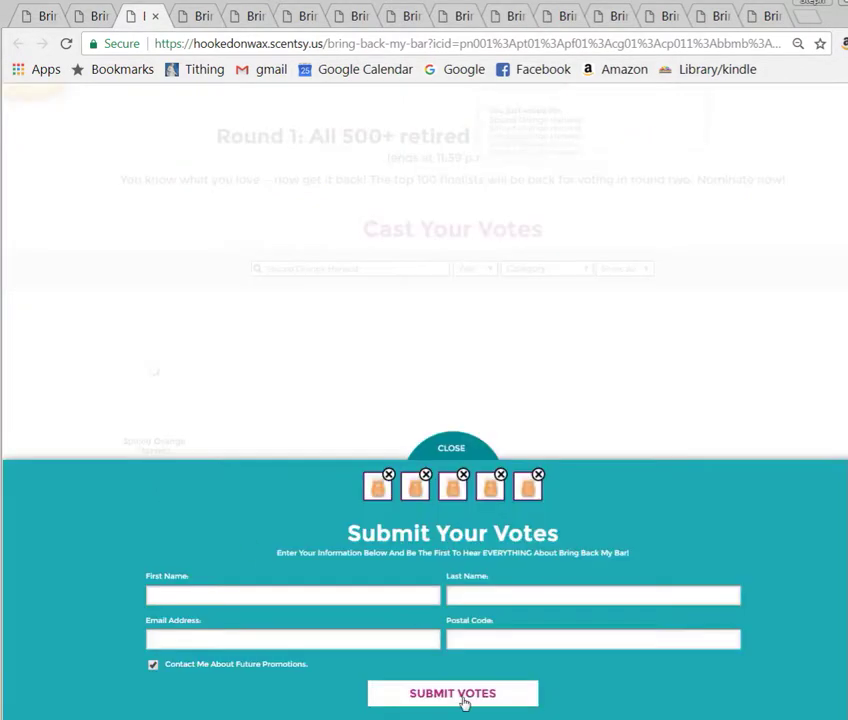
left_click(463, 693)
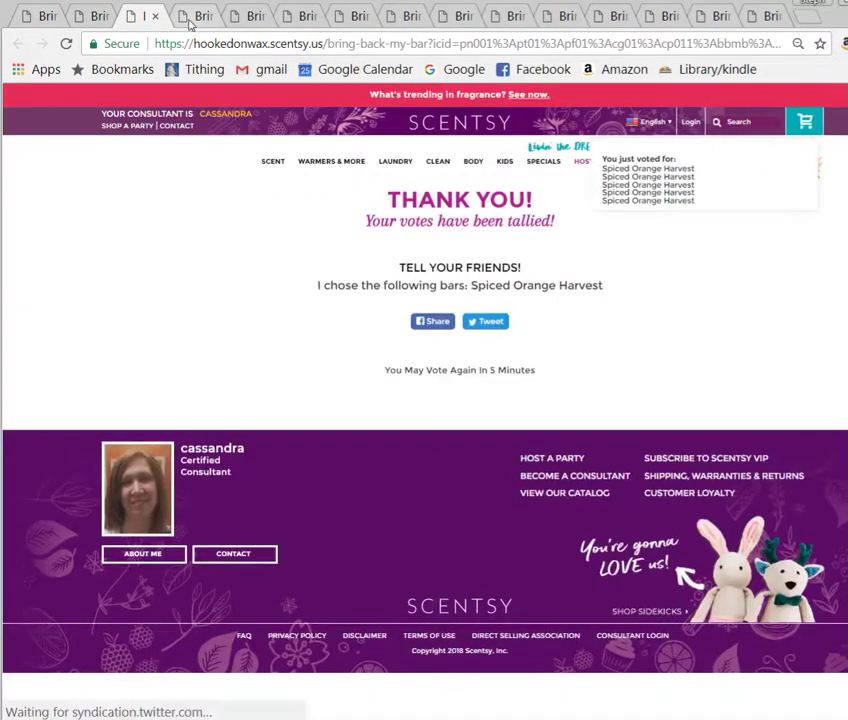
Find Spiced Orange Harvest on the fourth consultant's voting page and submit all five votes for it.
left_click(188, 18)
scroll(170, 515, "down", 3)
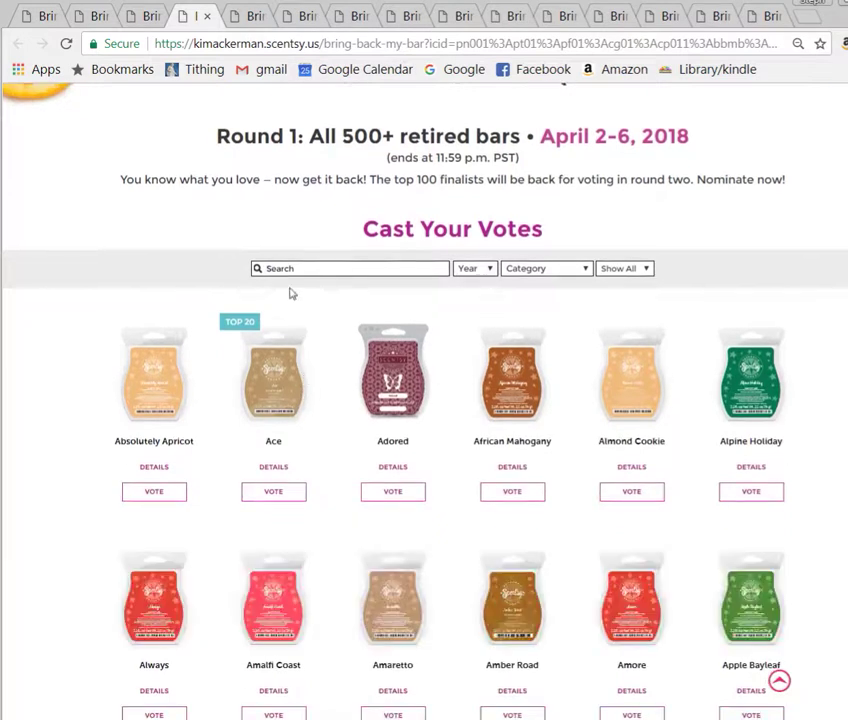
right_click(291, 265)
left_click(333, 394)
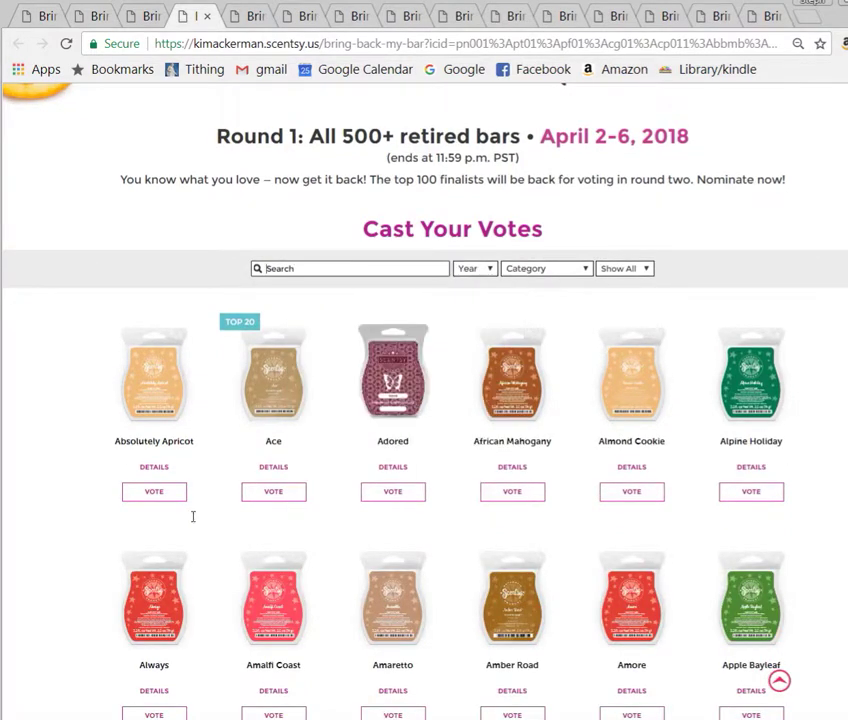
left_click(168, 494)
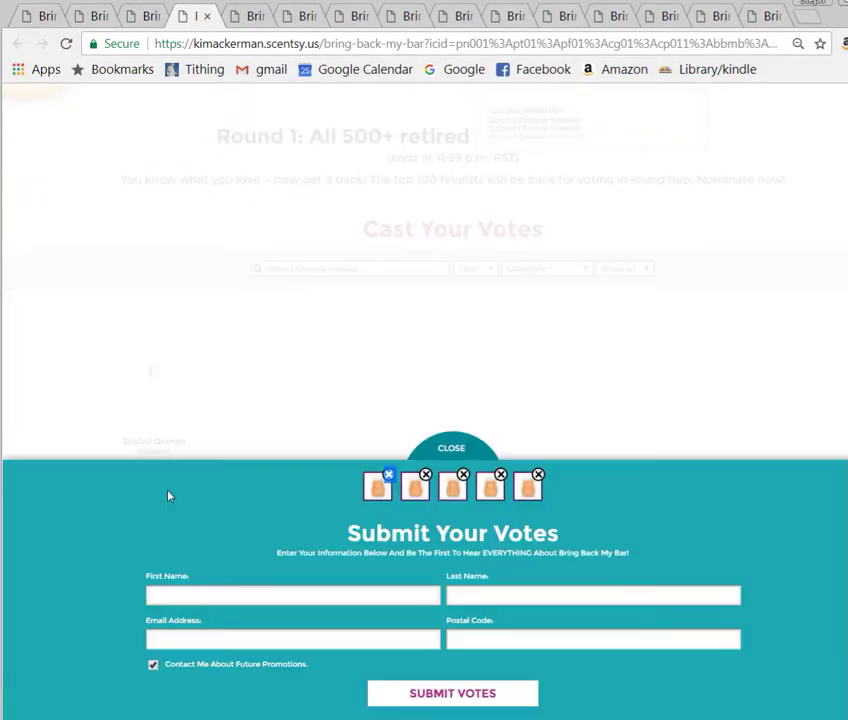
left_click(437, 694)
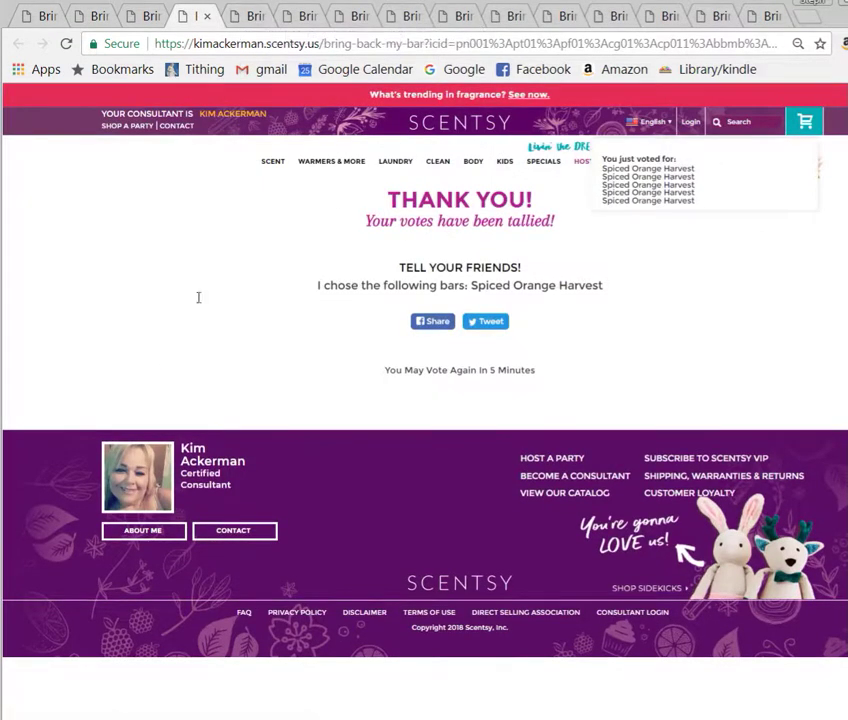
Find Spiced Orange Harvest on the fifth consultant's voting page and submit all five votes for it.
left_click(233, 18)
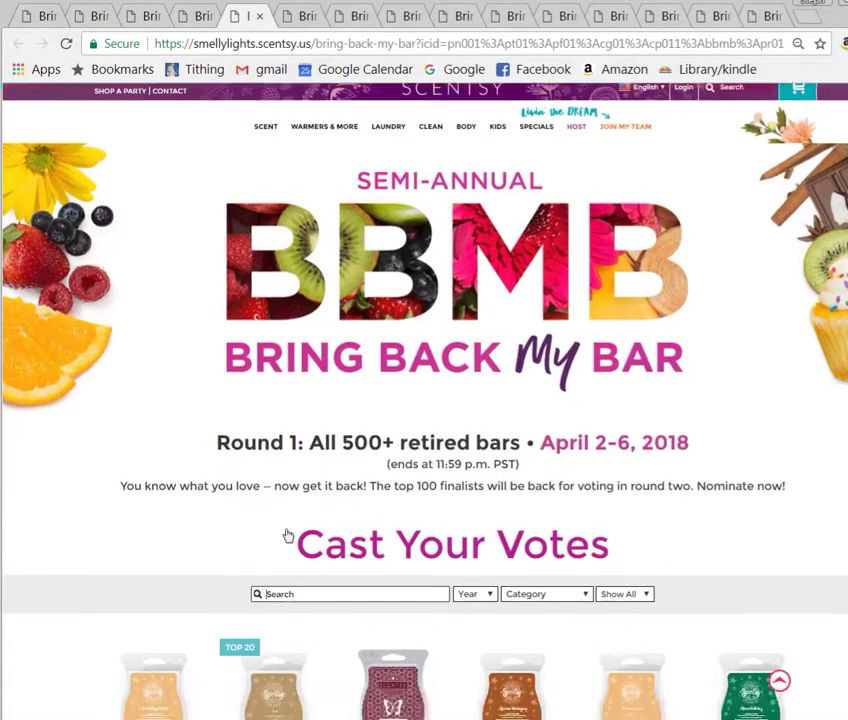
scroll(289, 600, "down", 4)
right_click(279, 200)
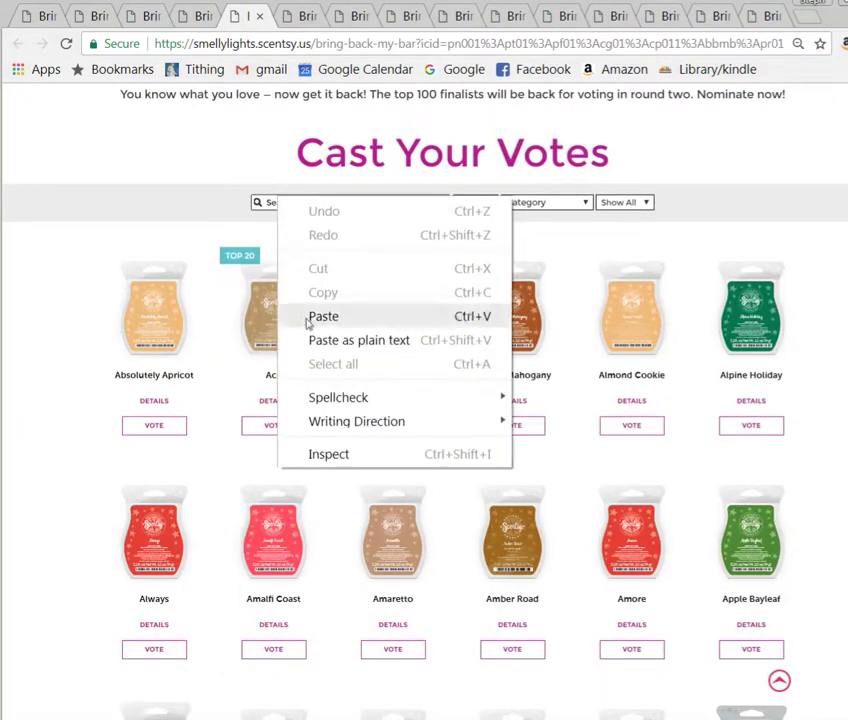
left_click(341, 331)
left_click(162, 449)
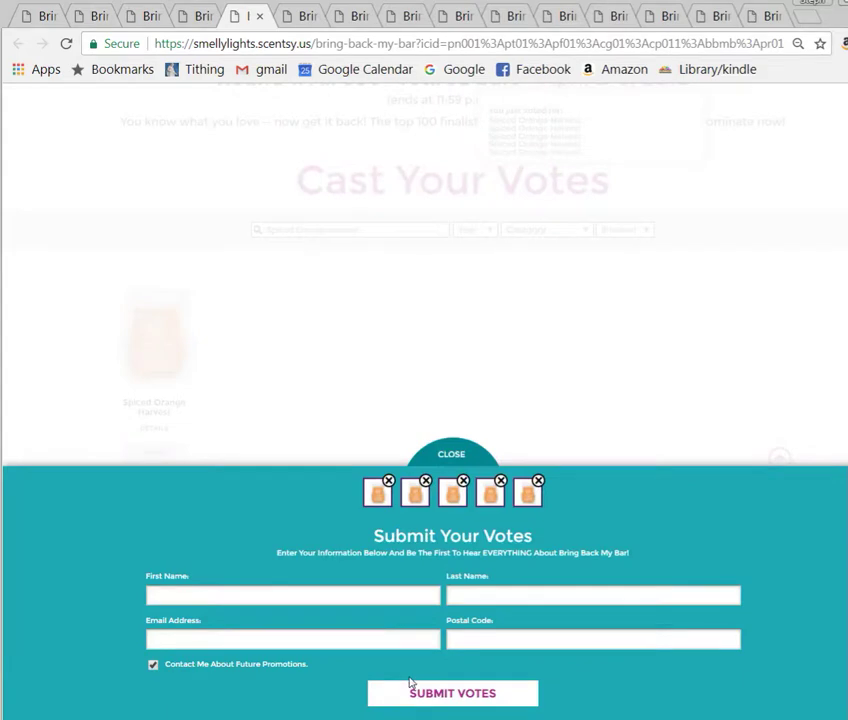
left_click(418, 694)
Search for Spiced Orange Harvest on the sixth consultant's voting page, using the copied bar name.
left_click(297, 18)
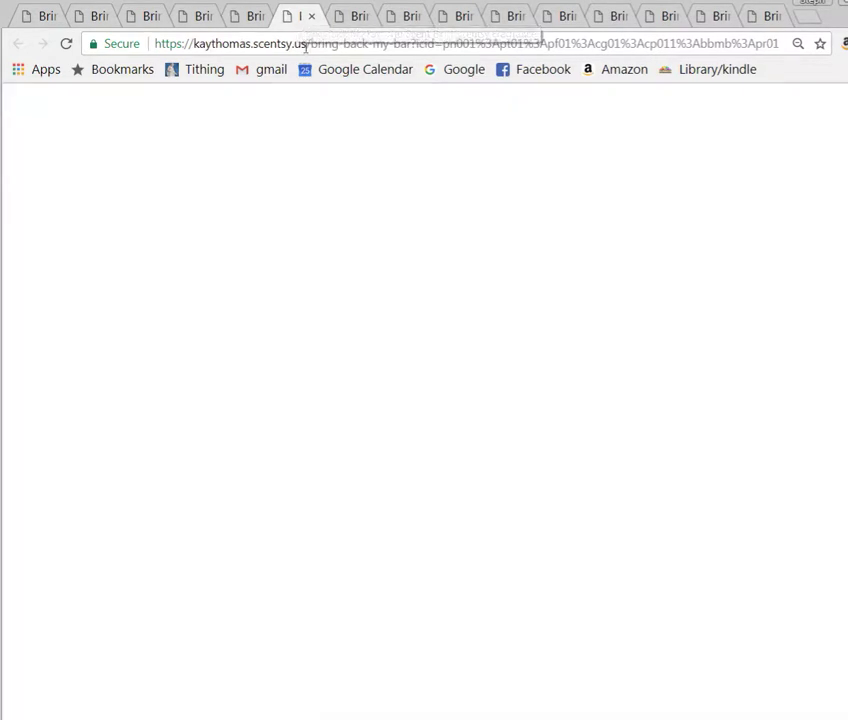
scroll(299, 391, "down", 4)
left_click(314, 199)
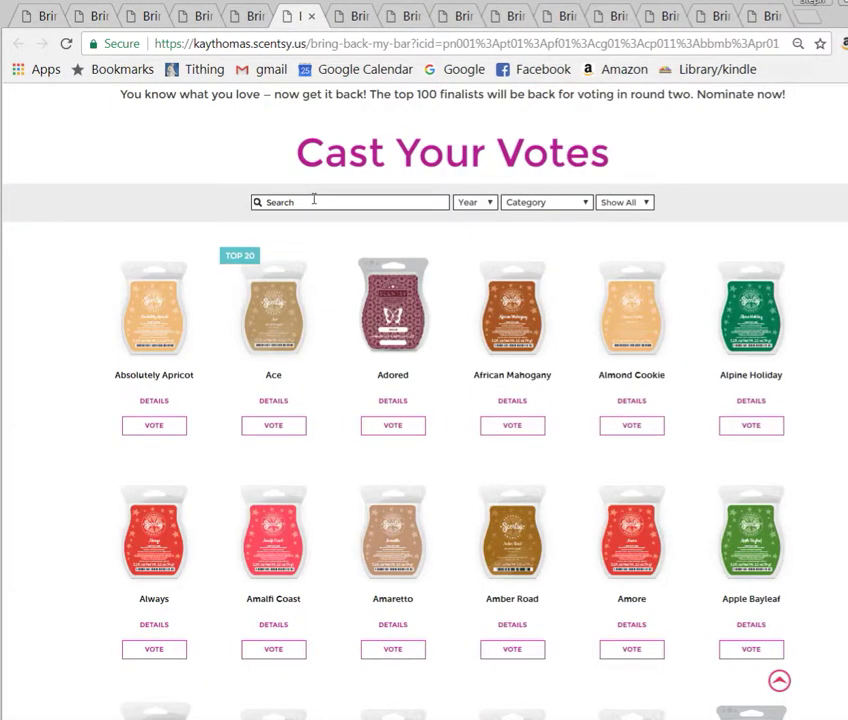
right_click(312, 203)
left_click(357, 321)
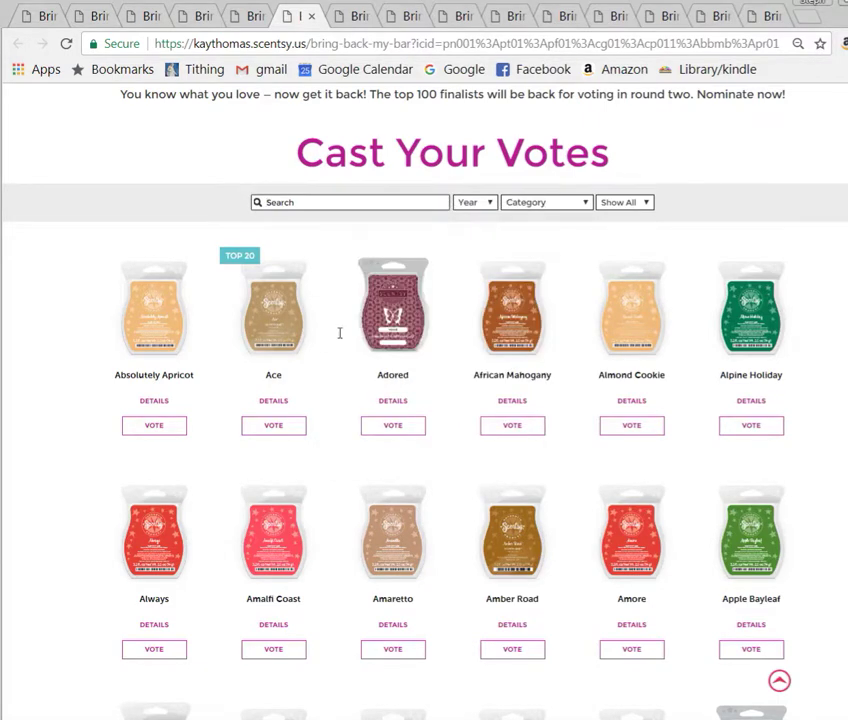
Give all five votes to Spiced Orange Harvest on the sixth consultant's page and submit them.
left_click(152, 455)
left_click(152, 455)
left_click(152, 455)
left_click(152, 455)
left_click(152, 455)
left_click(424, 693)
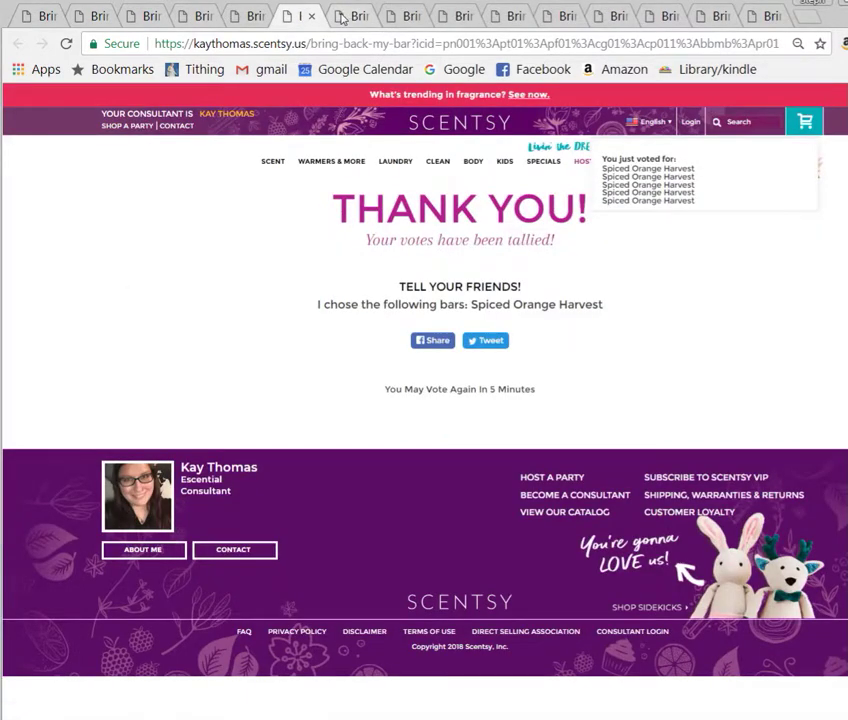
Find Spiced Orange Harvest on the seventh consultant's voting page and submit all five votes for it.
left_click(362, 17)
scroll(203, 456, "down", 3)
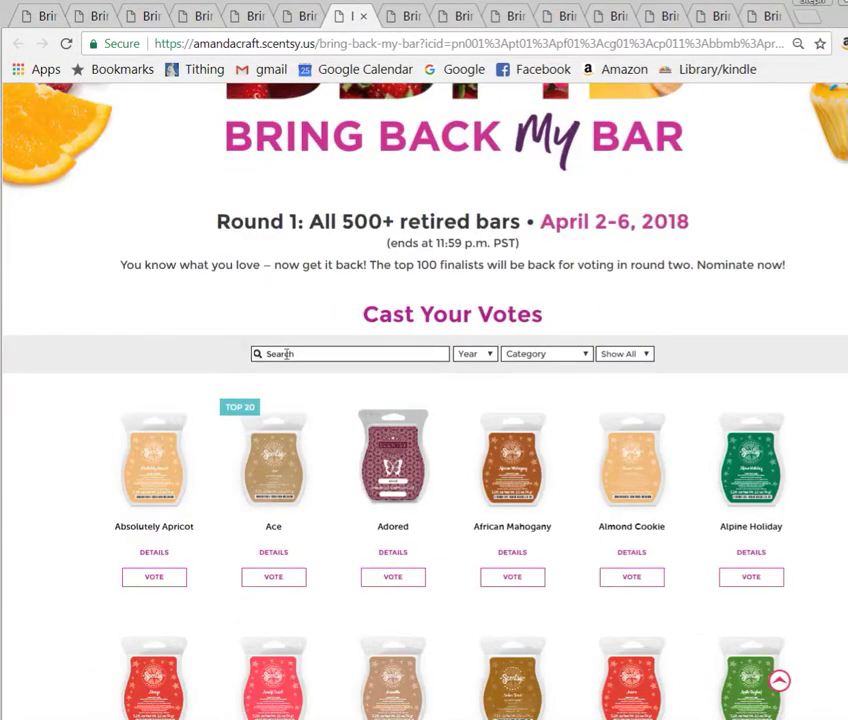
right_click(289, 360)
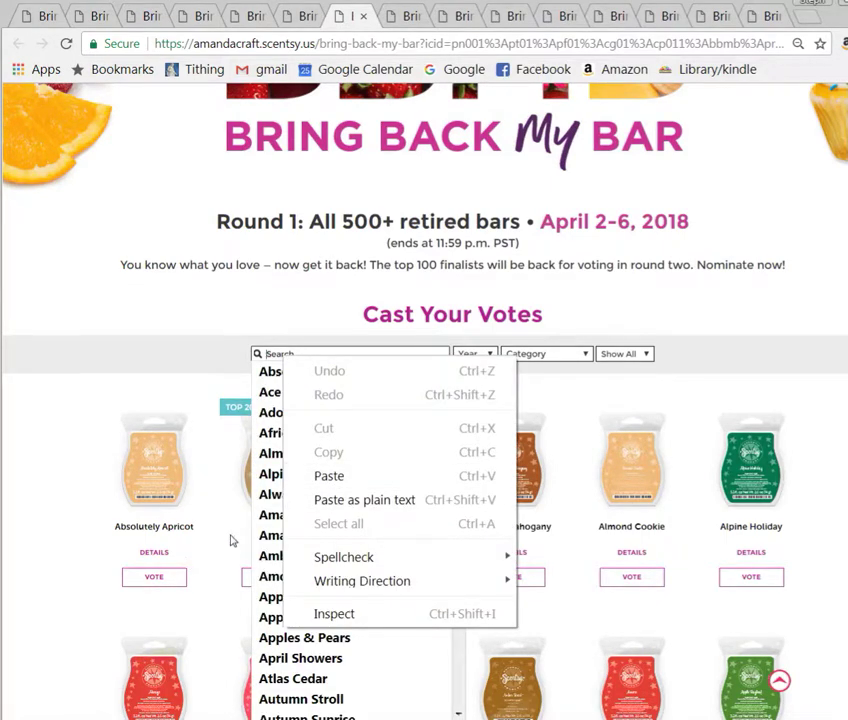
left_click(329, 478)
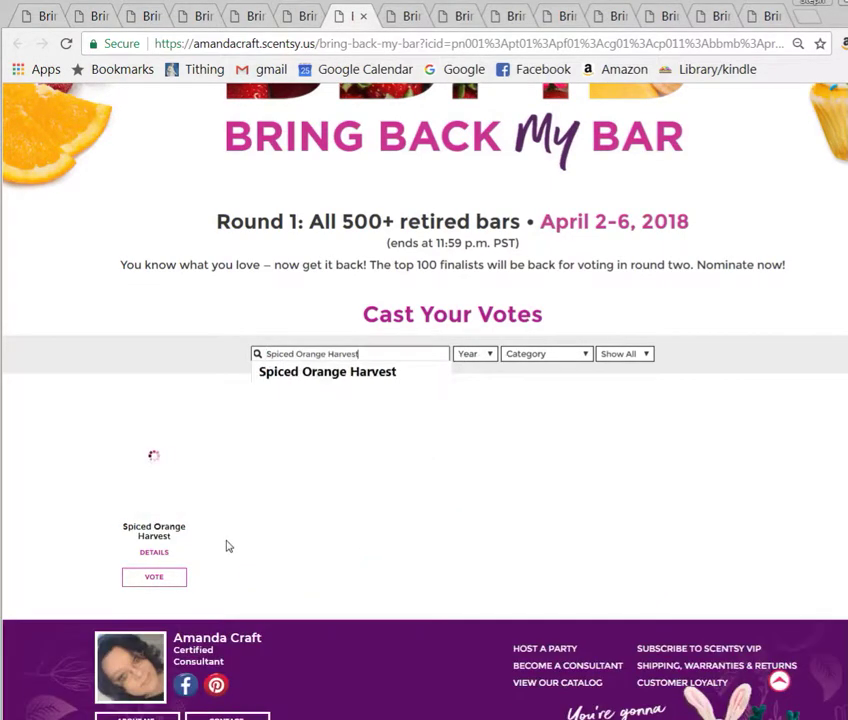
left_click(154, 578)
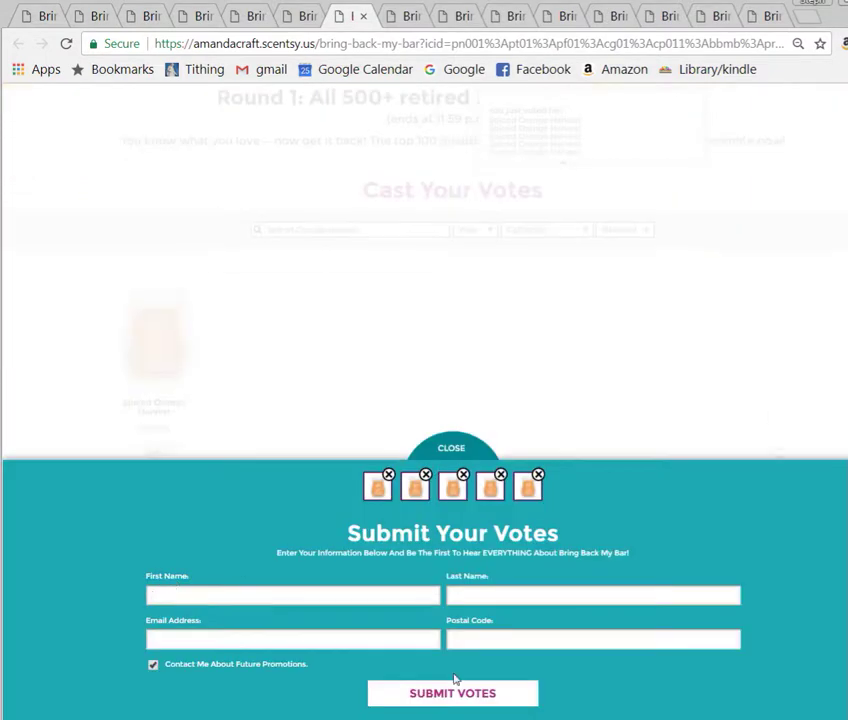
left_click(449, 698)
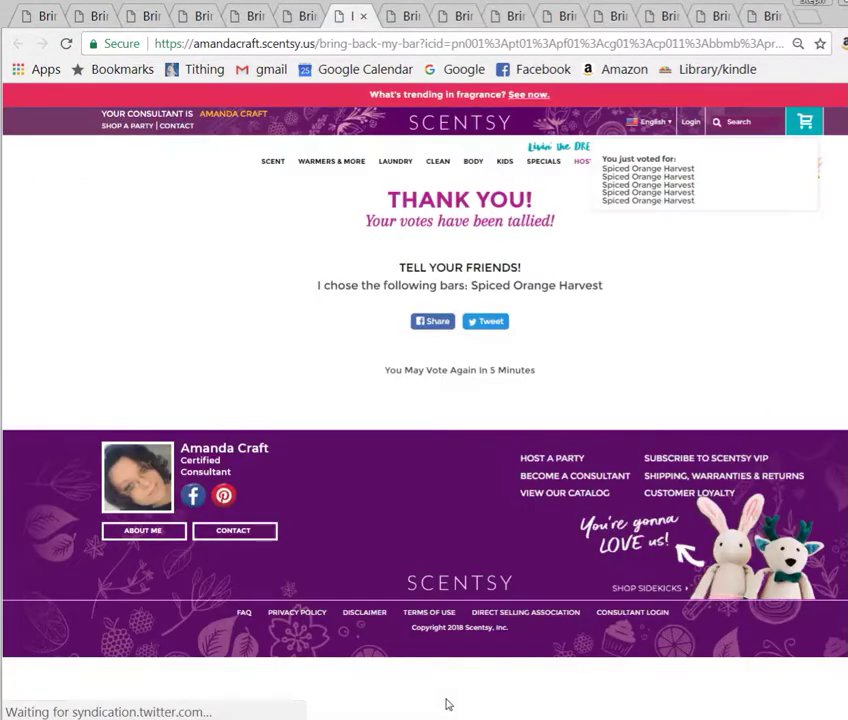
Find Spiced Orange Harvest on the eighth consultant's voting page and submit all five votes for it.
left_click(400, 17)
scroll(284, 211, "down", 3)
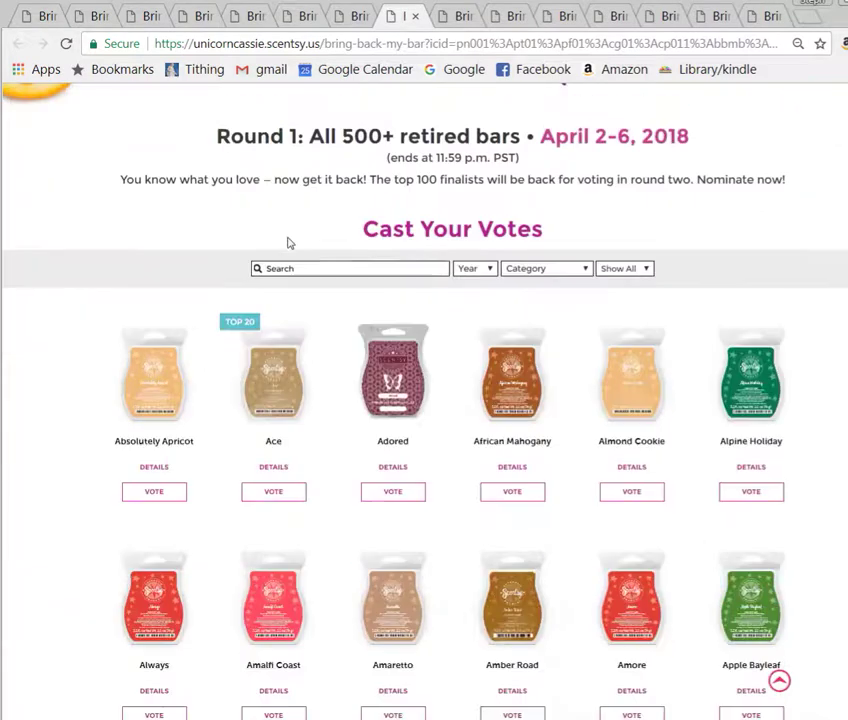
right_click(293, 268)
left_click(340, 387)
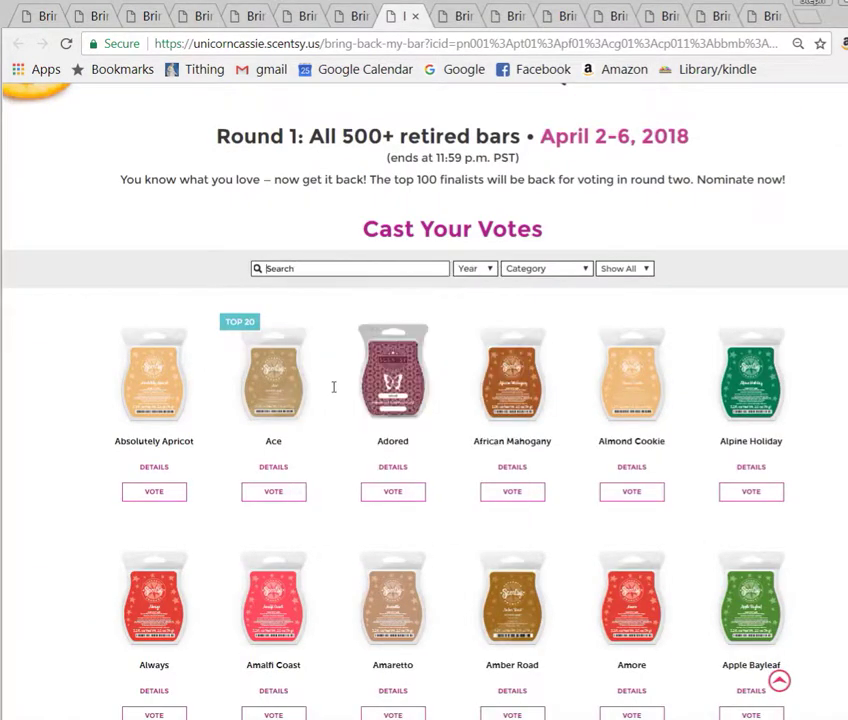
left_click(154, 494)
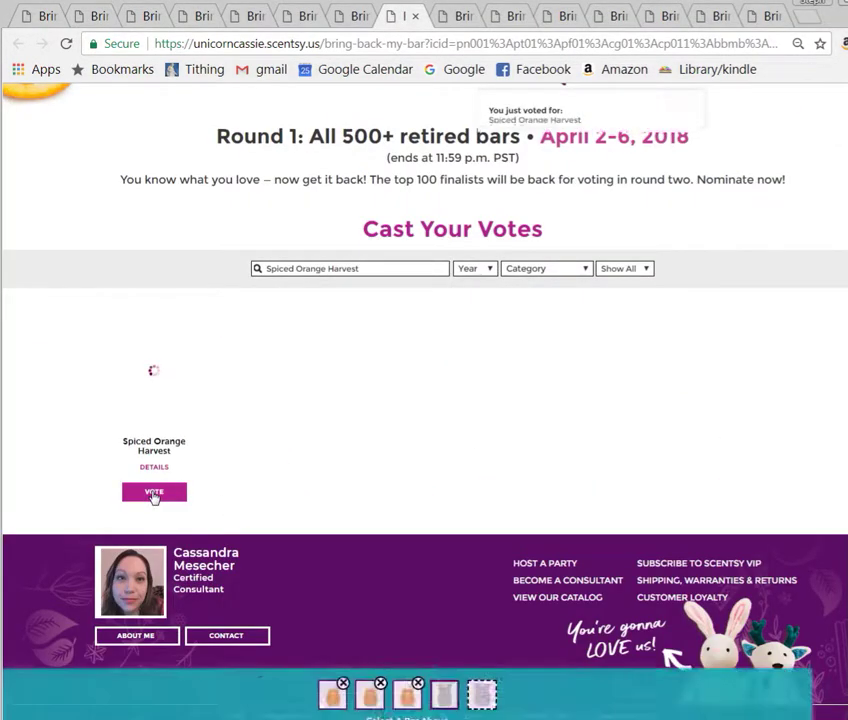
left_click(407, 694)
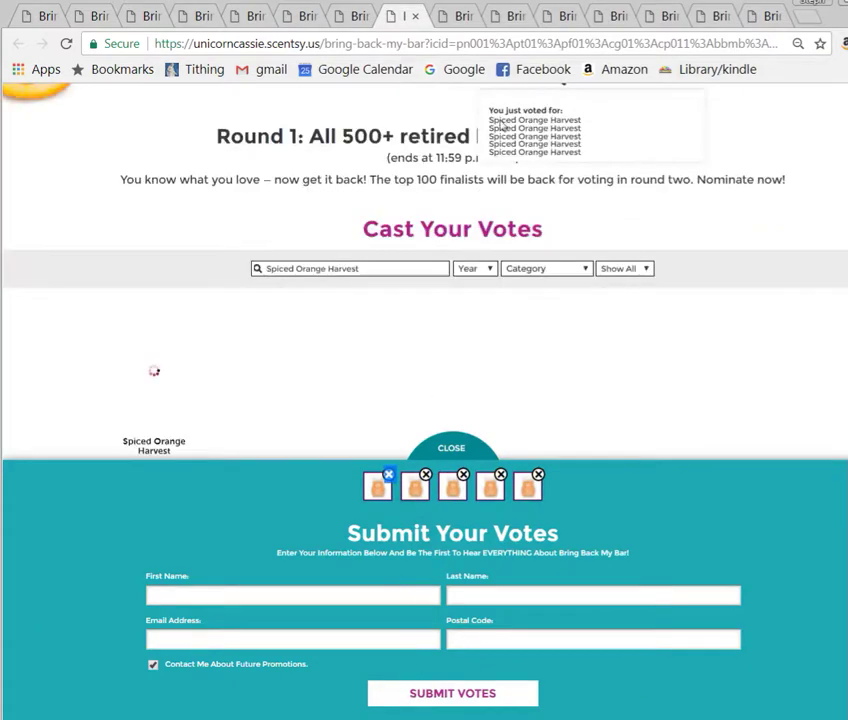
Find Spiced Orange Harvest on the ninth consultant's voting page and submit all five votes for it.
left_click(462, 22)
scroll(300, 300, "down", 4)
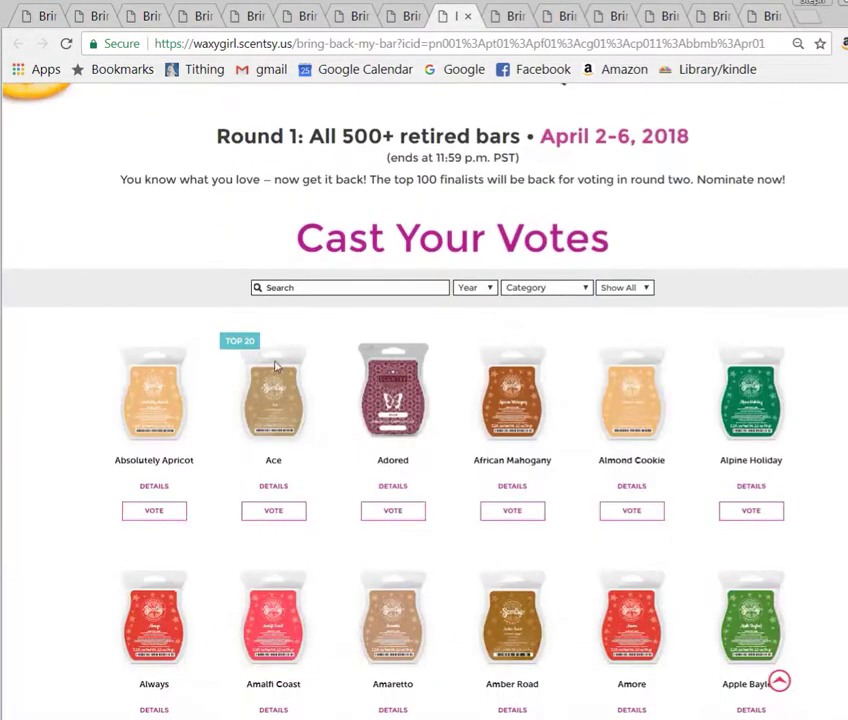
left_click(295, 288)
right_click(295, 288)
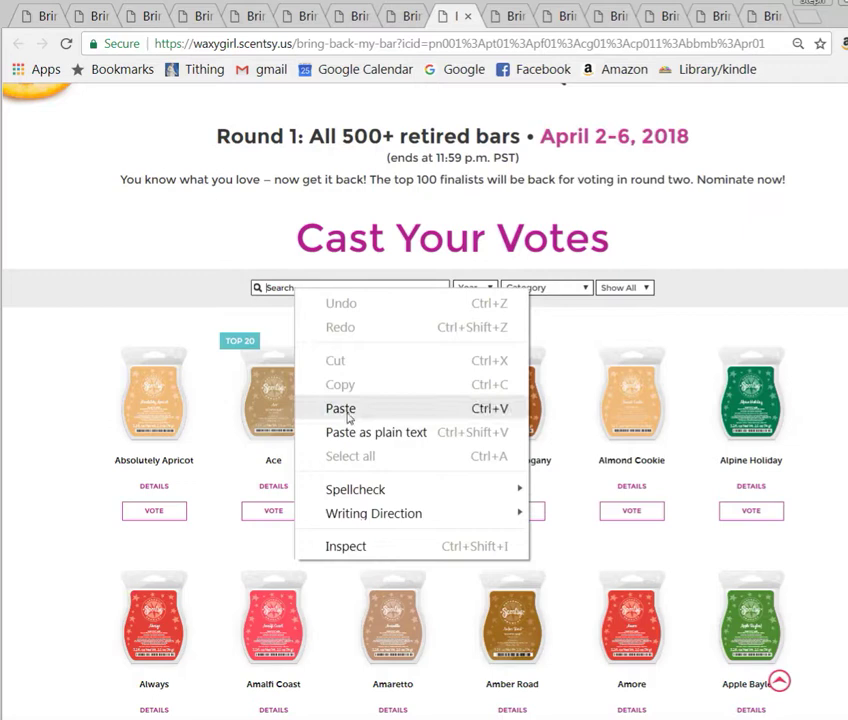
left_click(348, 413)
left_click(151, 516)
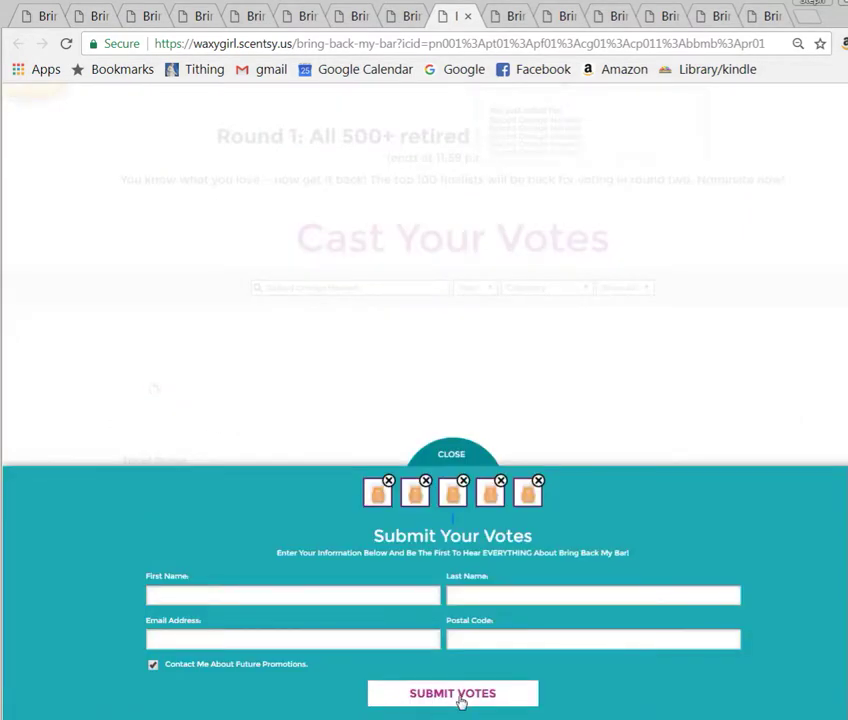
left_click(460, 703)
Find Spiced Orange Harvest on the tenth consultant's voting page and submit all five votes for it.
key("ctrl+Tab")
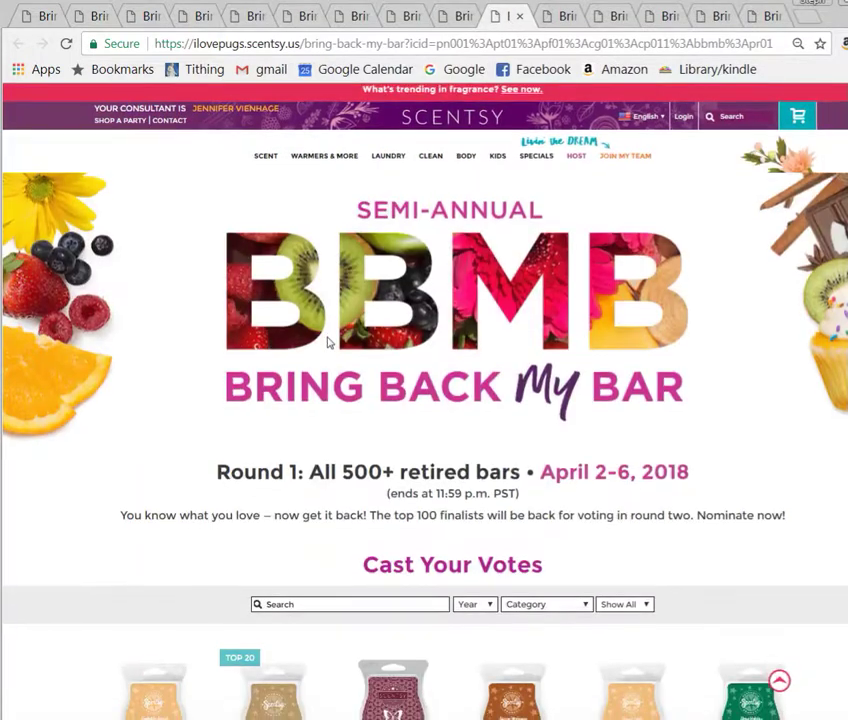
scroll(327, 343, "down", 4)
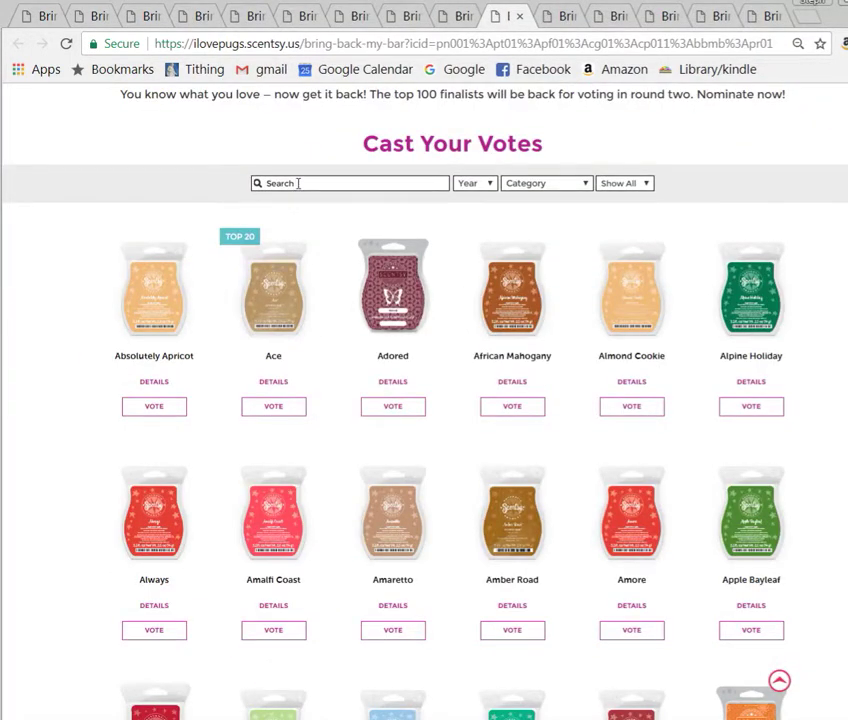
right_click(297, 183)
left_click(343, 322)
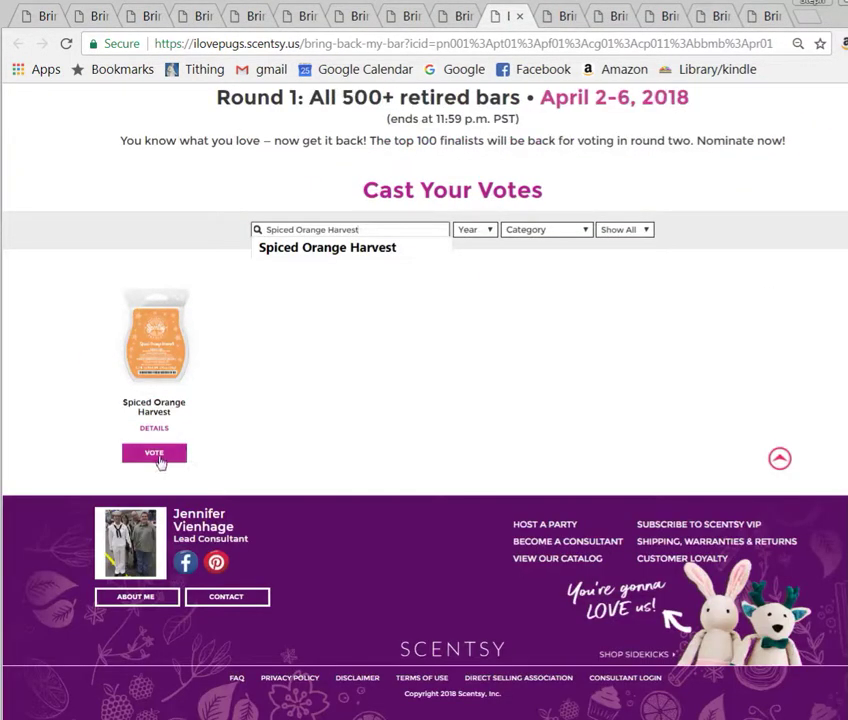
left_click(160, 457)
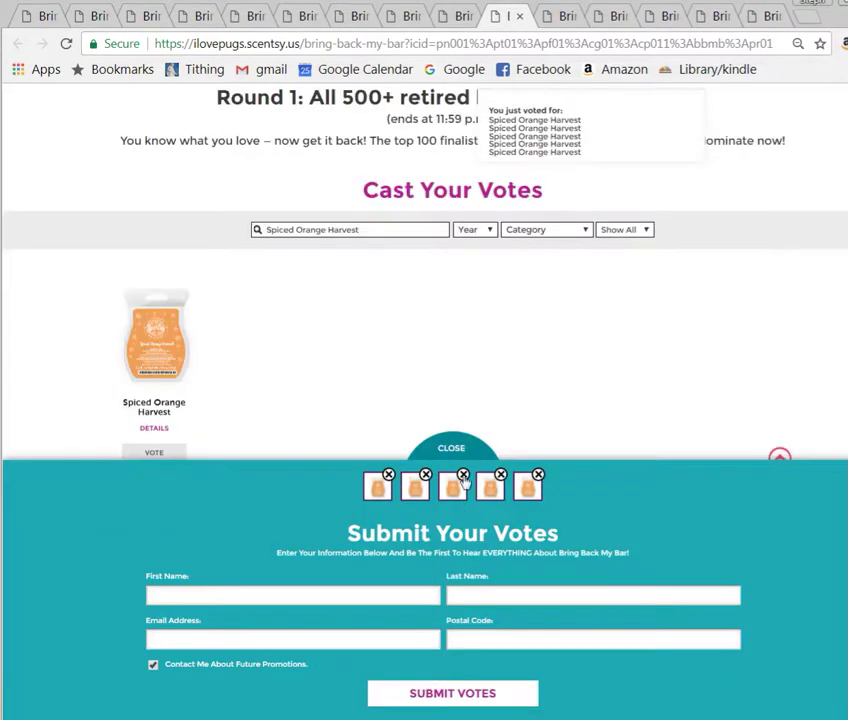
left_click(411, 697)
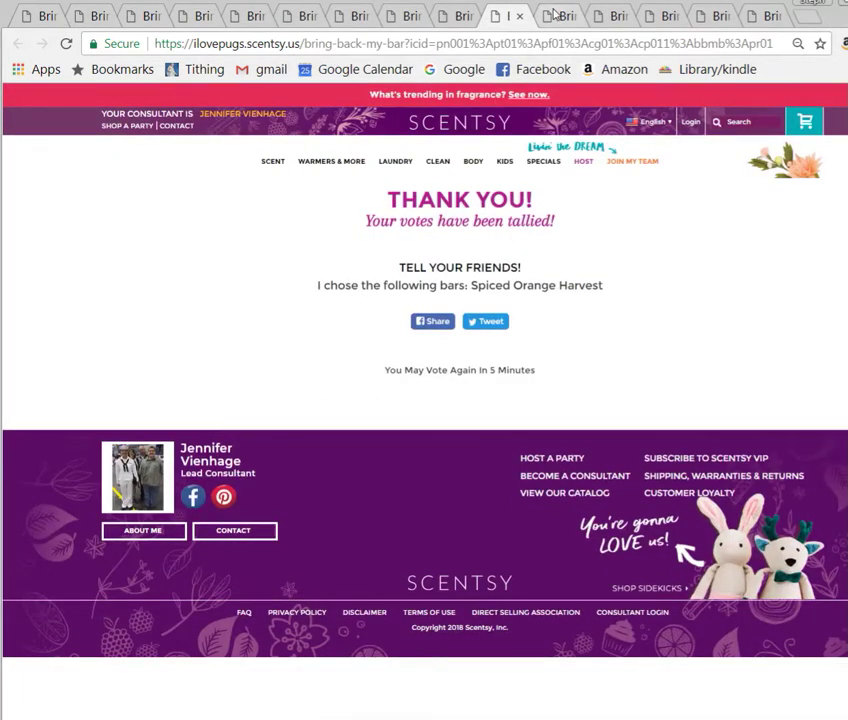
Search for Spiced Orange Harvest on the eleventh consultant's voting page, using the copied bar name.
key("ctrl+Tab")
scroll(372, 257, "down", 3)
left_click(293, 268)
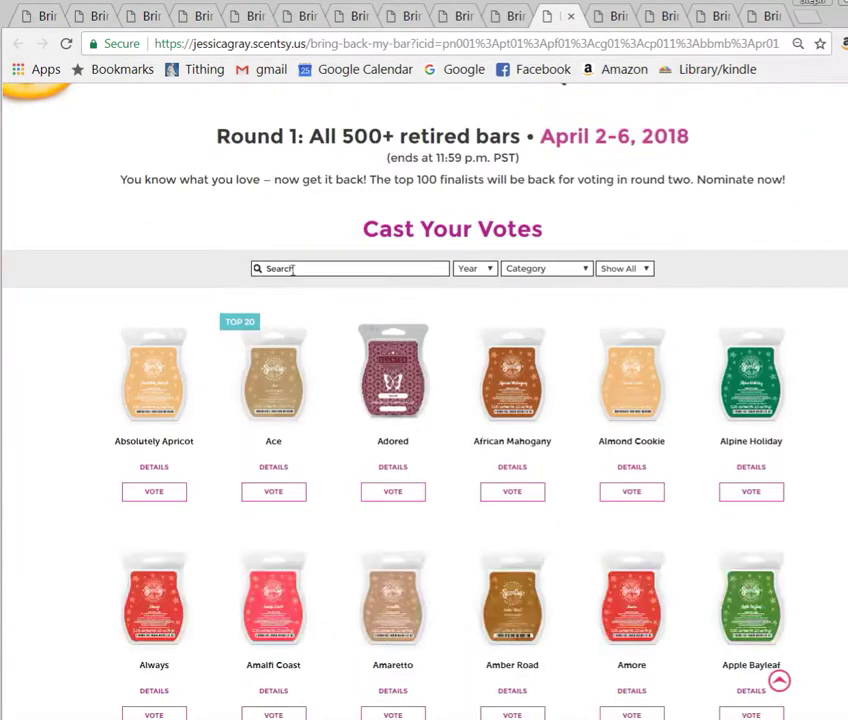
right_click(293, 268)
left_click(346, 395)
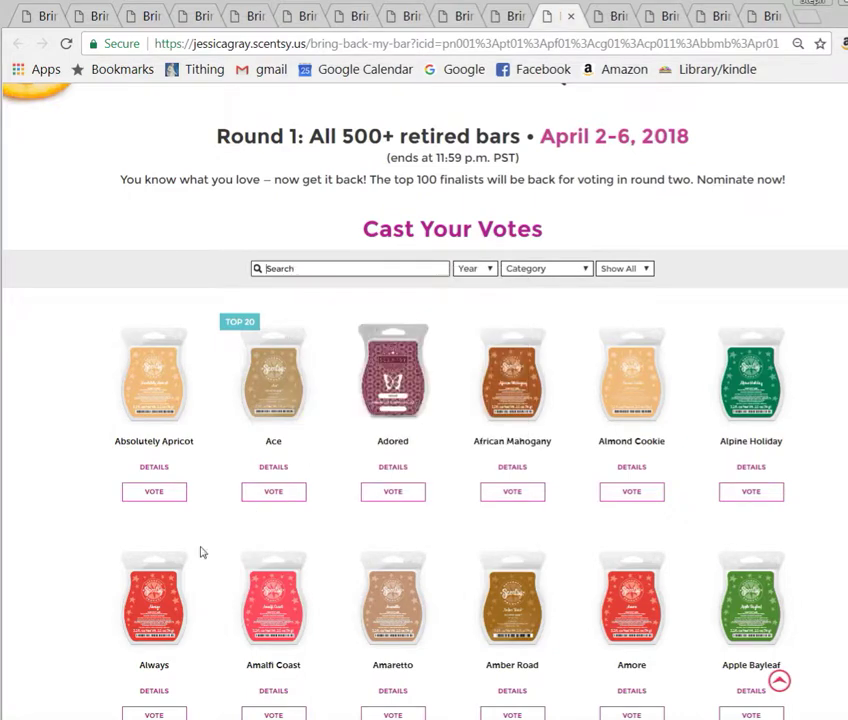
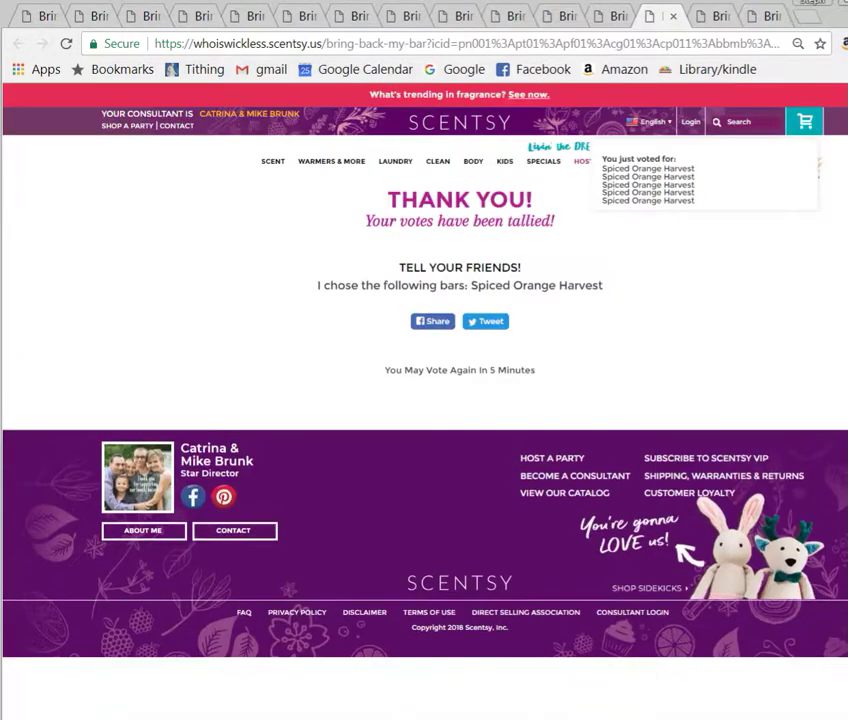
Find Spiced Orange Harvest on the fourteenth consultant's voting page and submit all five votes for it.
left_click(710, 17)
scroll(339, 283, "down", 3)
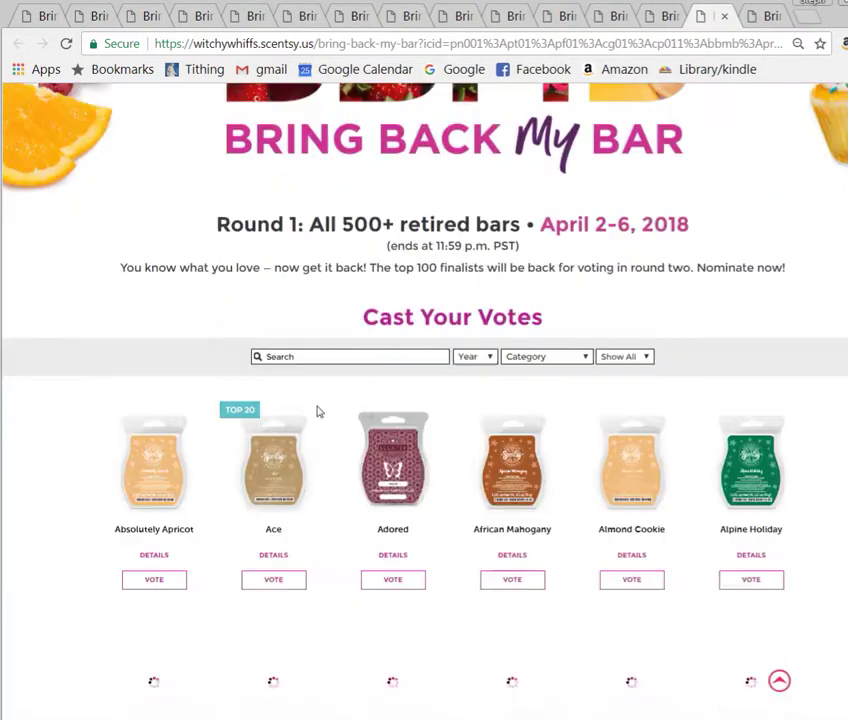
right_click(310, 353)
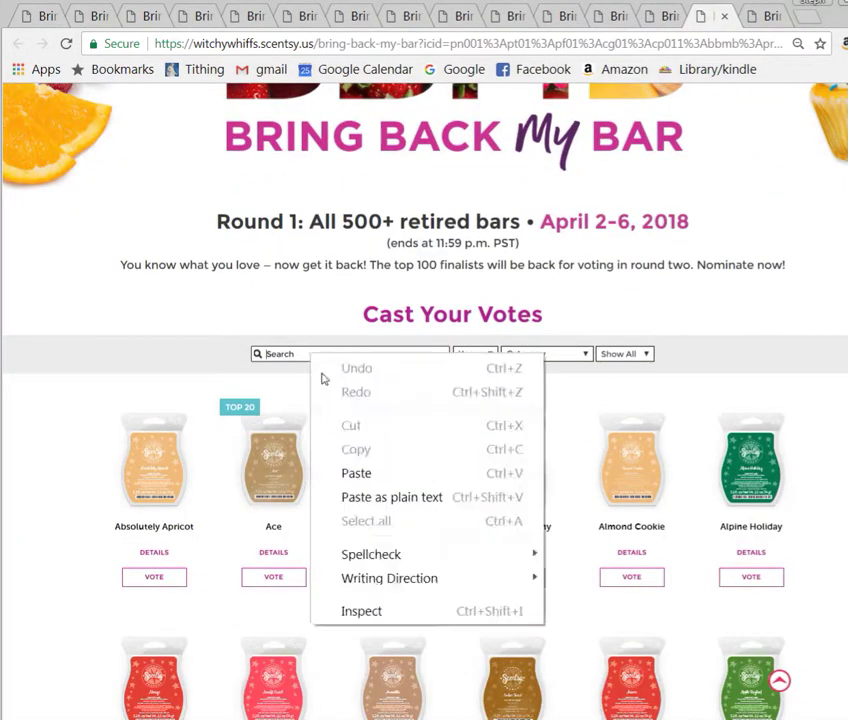
left_click(357, 474)
scroll(318, 436, "down", 2)
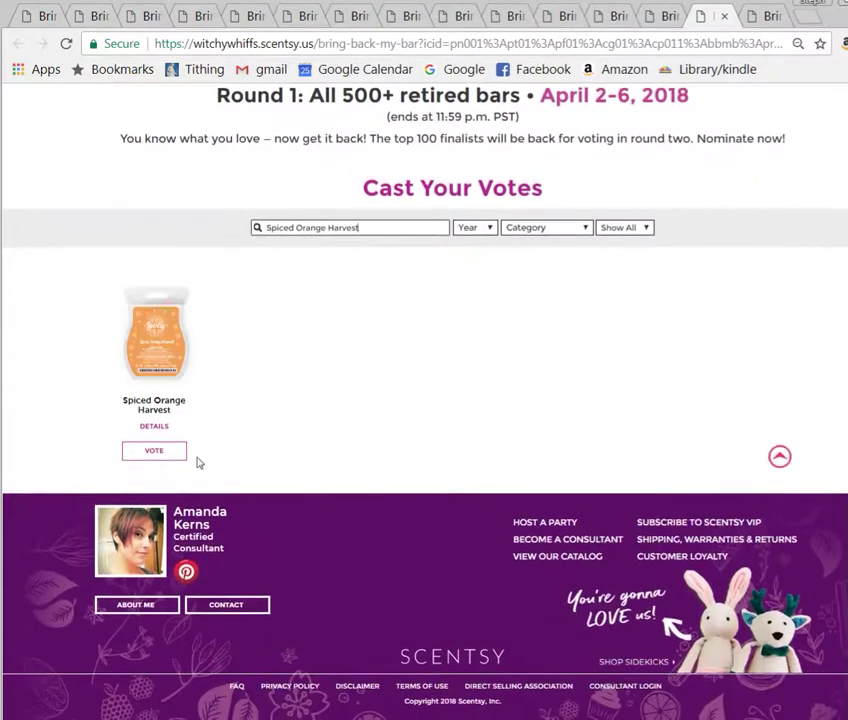
left_click(175, 455)
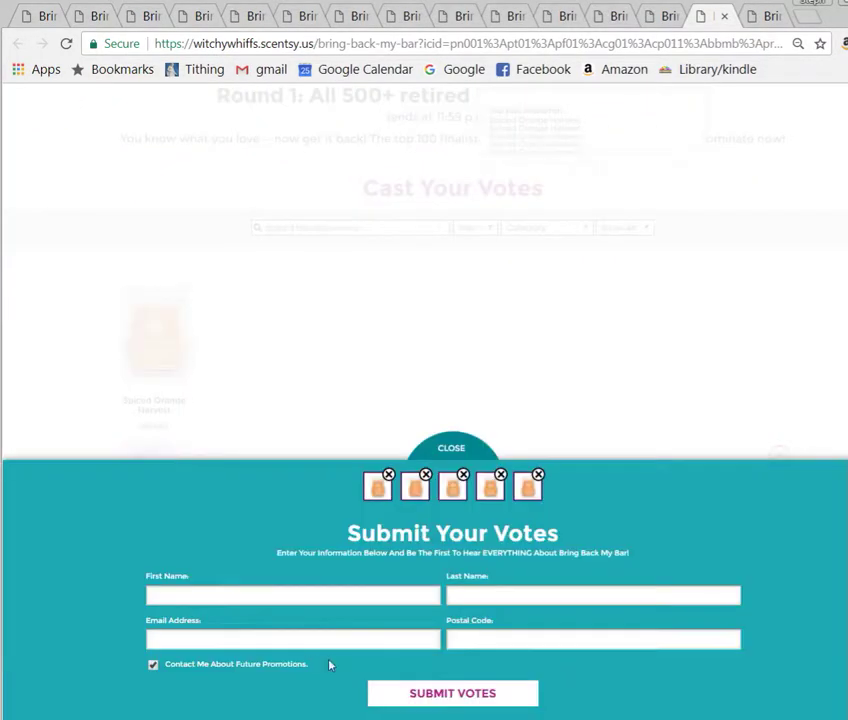
left_click(385, 694)
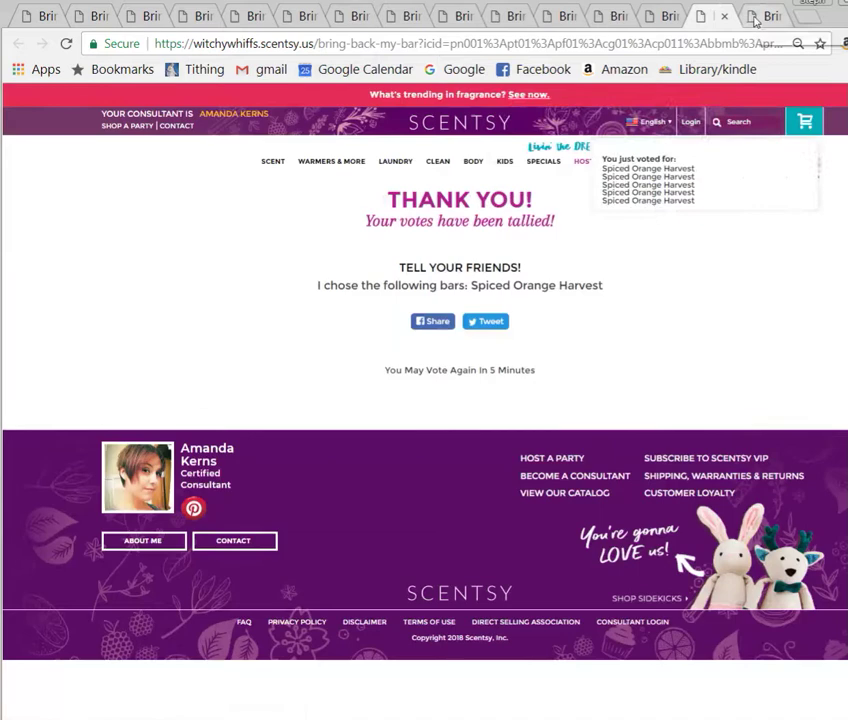
Find Spiced Orange Harvest on the fifteenth and last consultant's voting page and submit all five votes for it.
key("ctrl+w")
scroll(340, 300, "down", 4)
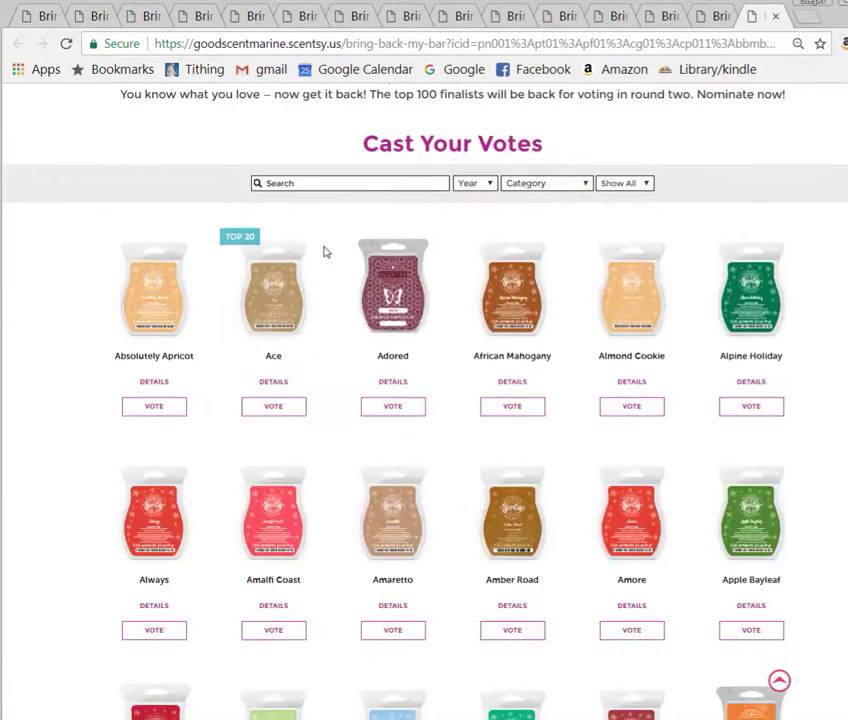
right_click(313, 181)
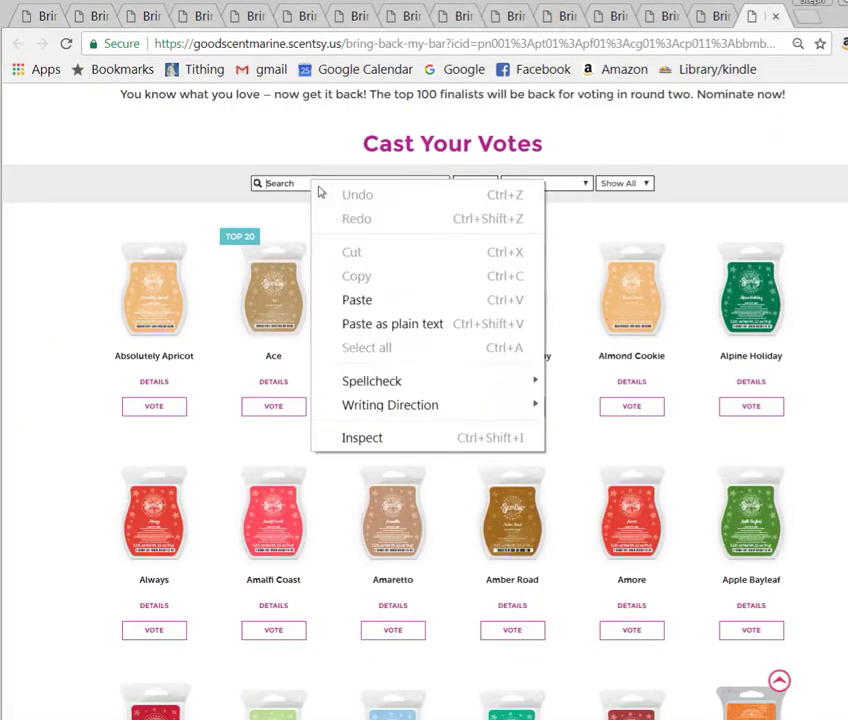
left_click(350, 305)
left_click(153, 453)
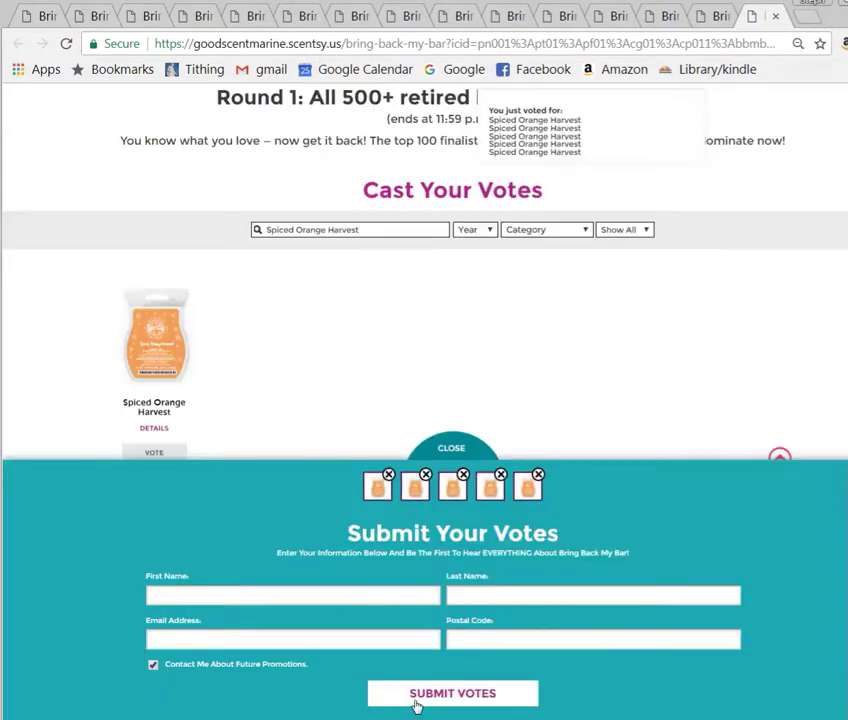
left_click(417, 696)
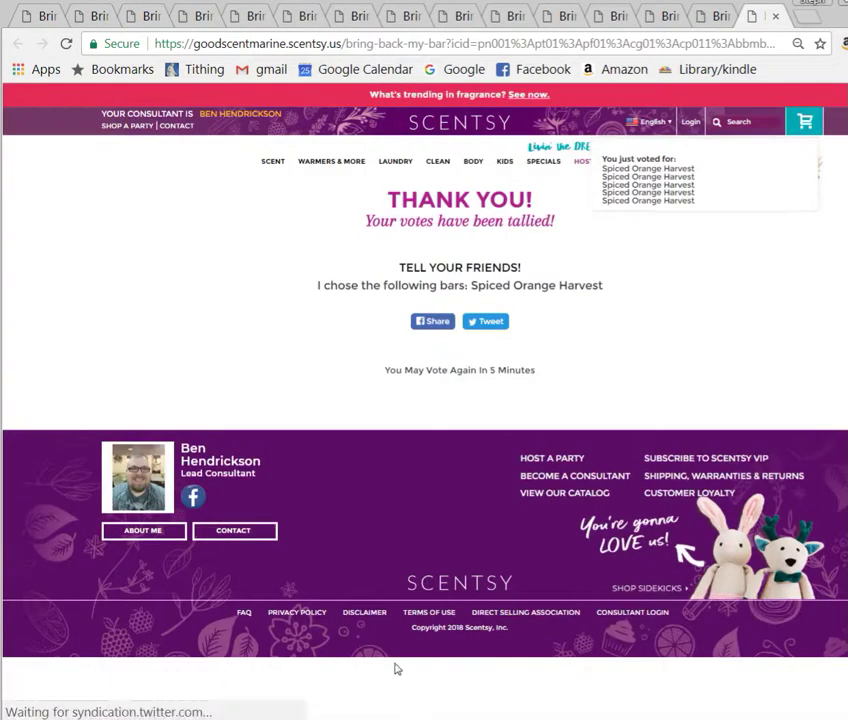
Switch to the other Chrome window and submit all five votes for Spiced Orange Harvest on its first consultant's voting page.
left_click(309, 709)
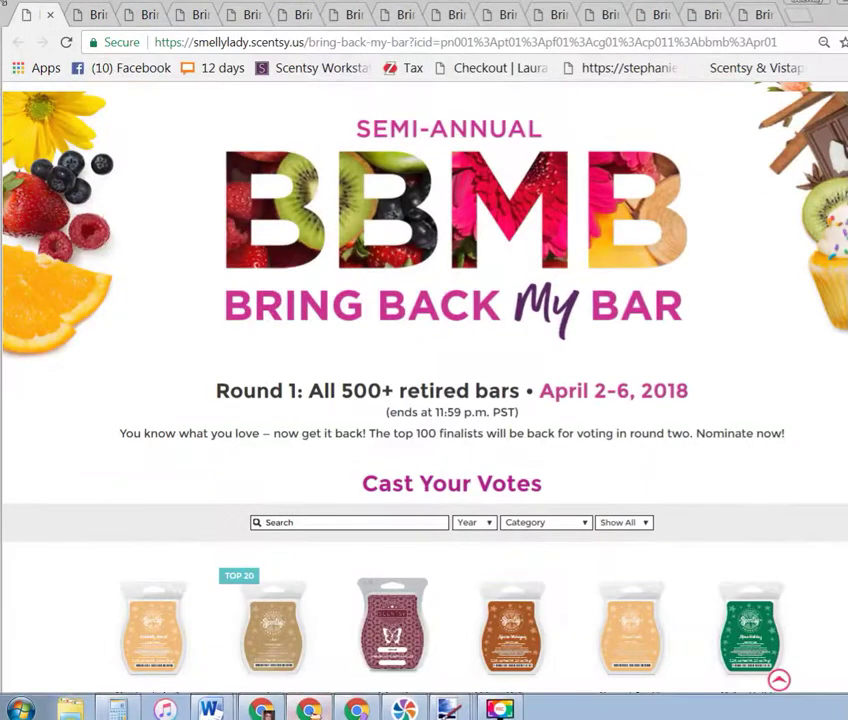
scroll(167, 339, "down", 3)
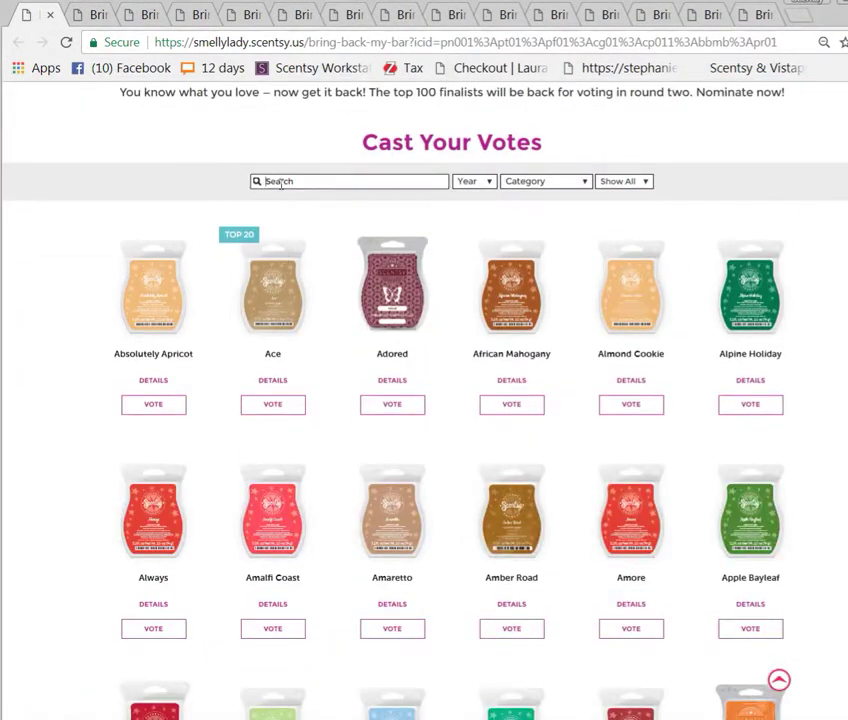
right_click(280, 183)
left_click(326, 304)
left_click(165, 458)
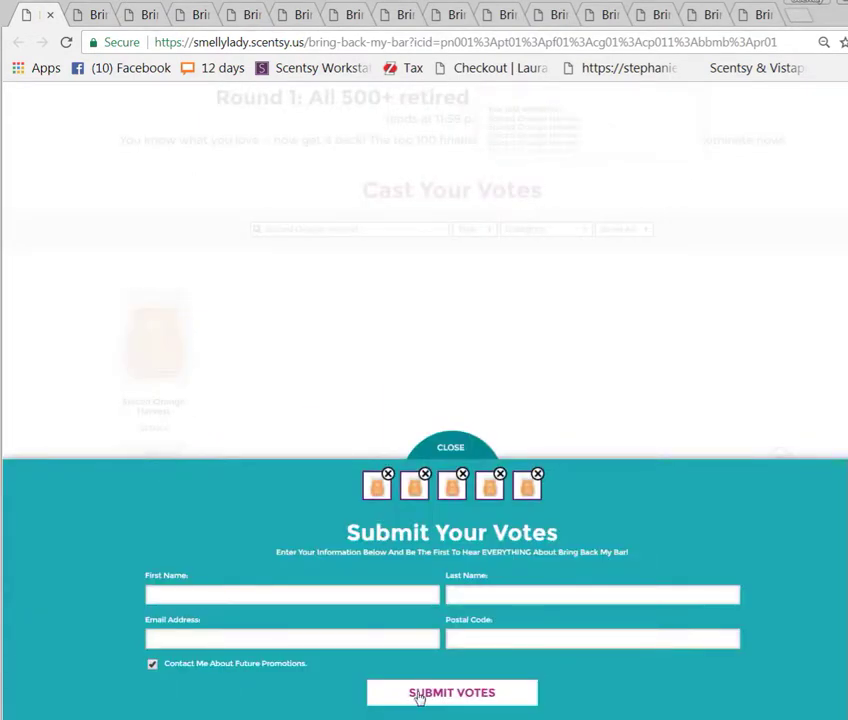
left_click(419, 693)
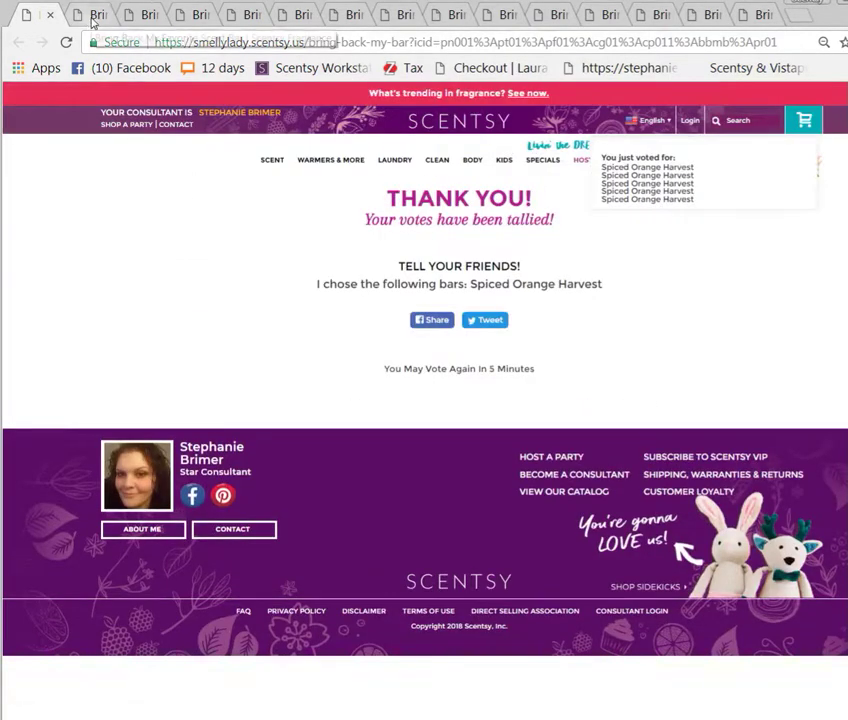
Find Spiced Orange Harvest on the second consultant's voting page in this window and submit all five votes for it.
left_click(92, 18)
scroll(312, 474, "down", 4)
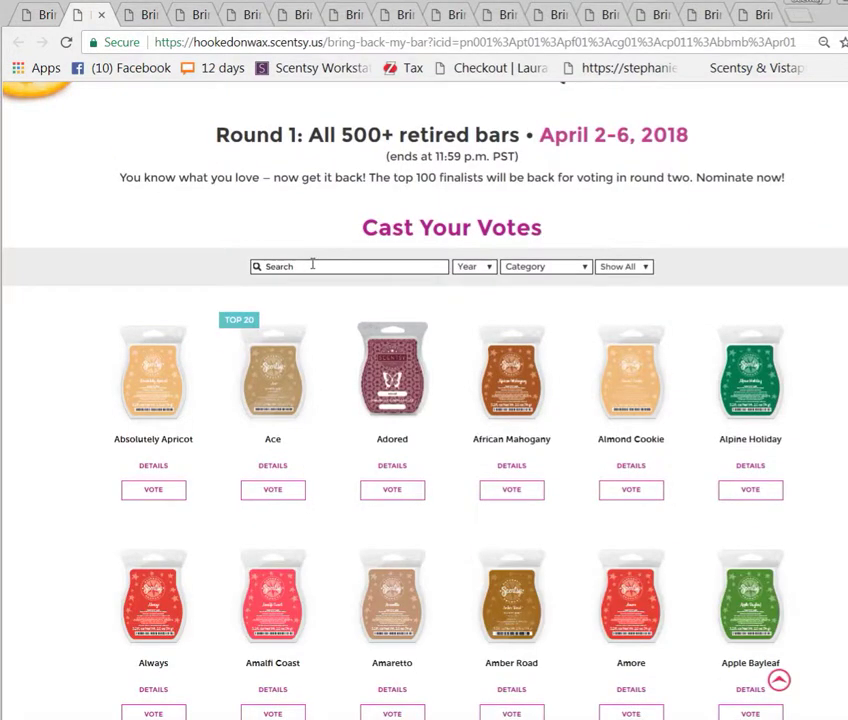
right_click(310, 270)
left_click(400, 392)
left_click(153, 490)
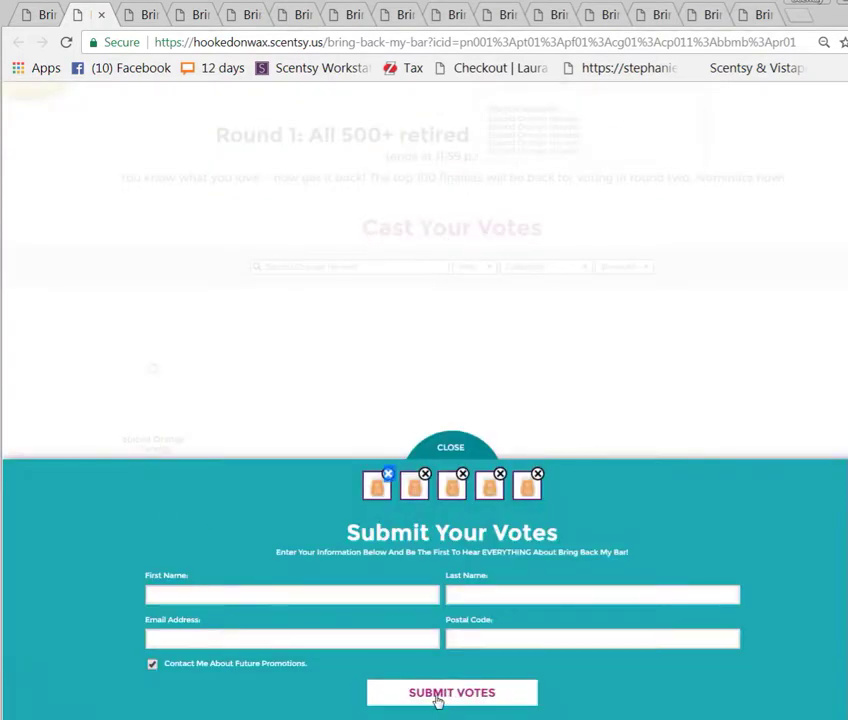
left_click(437, 694)
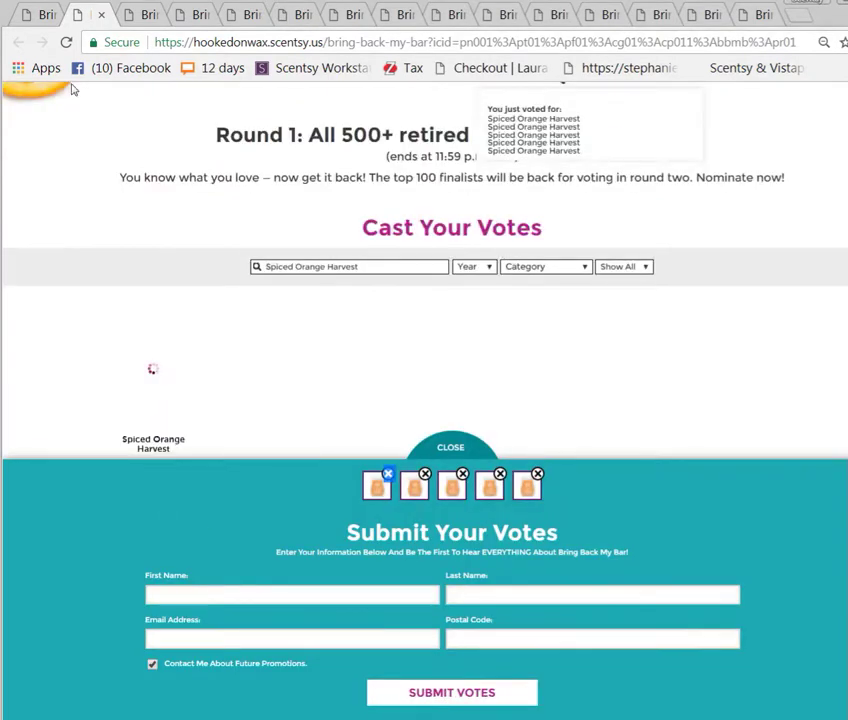
Find Spiced Orange Harvest on this window's third consultant's voting page and submit all five votes for it.
left_click(140, 16)
scroll(259, 460, "down", 4)
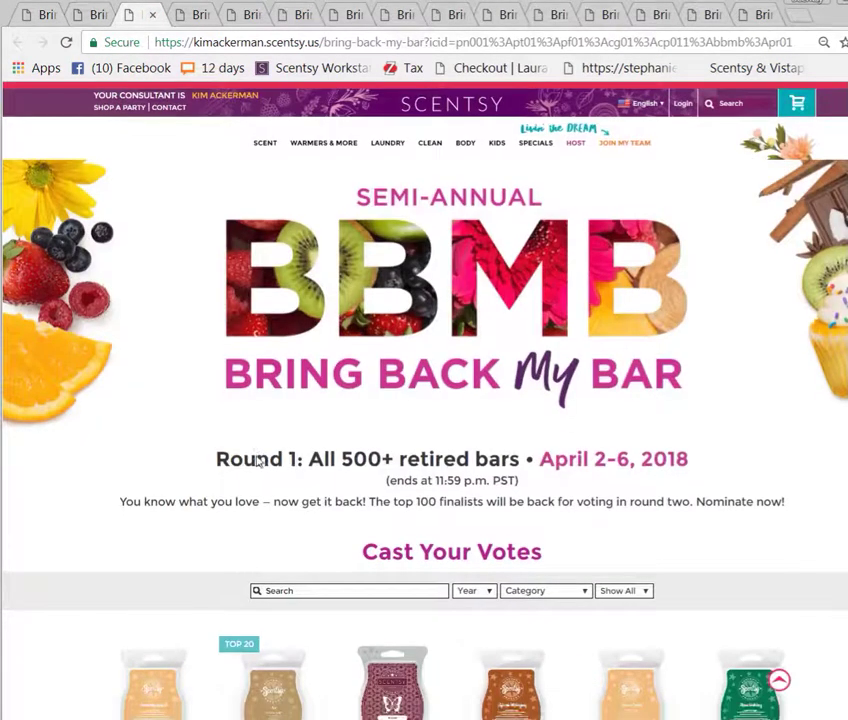
right_click(283, 181)
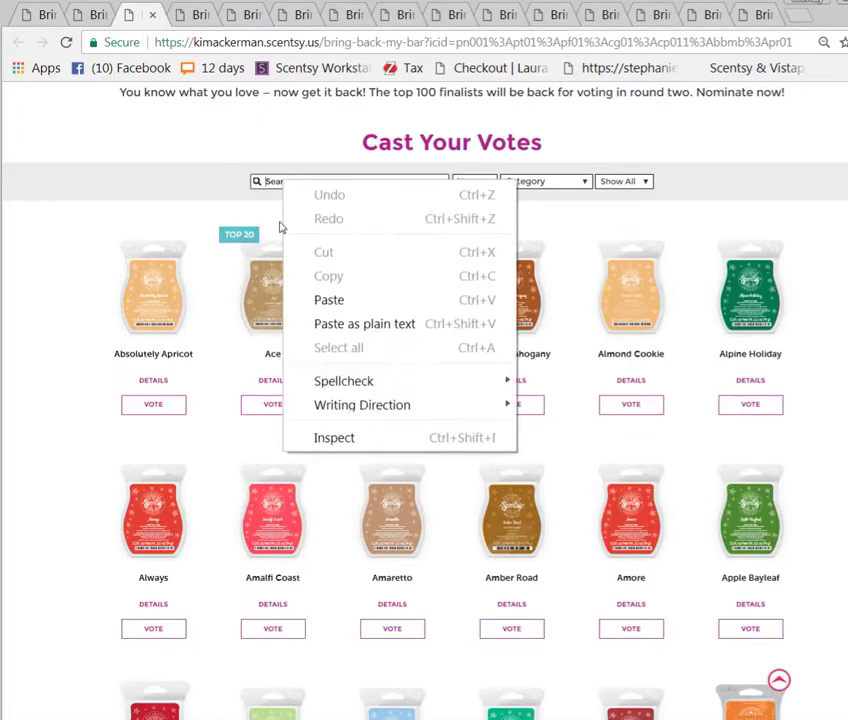
left_click(326, 300)
left_click(151, 453)
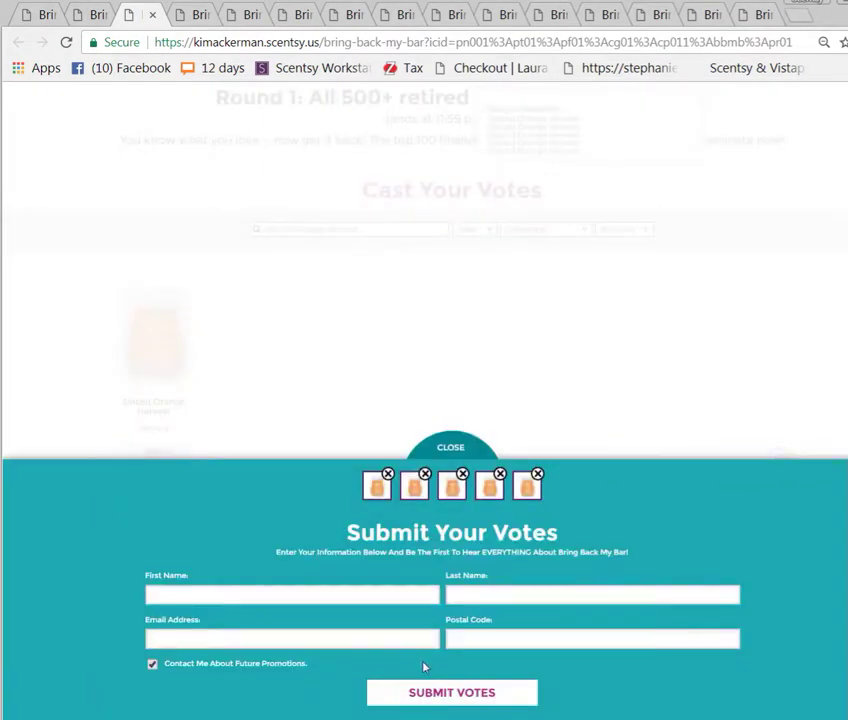
left_click(414, 693)
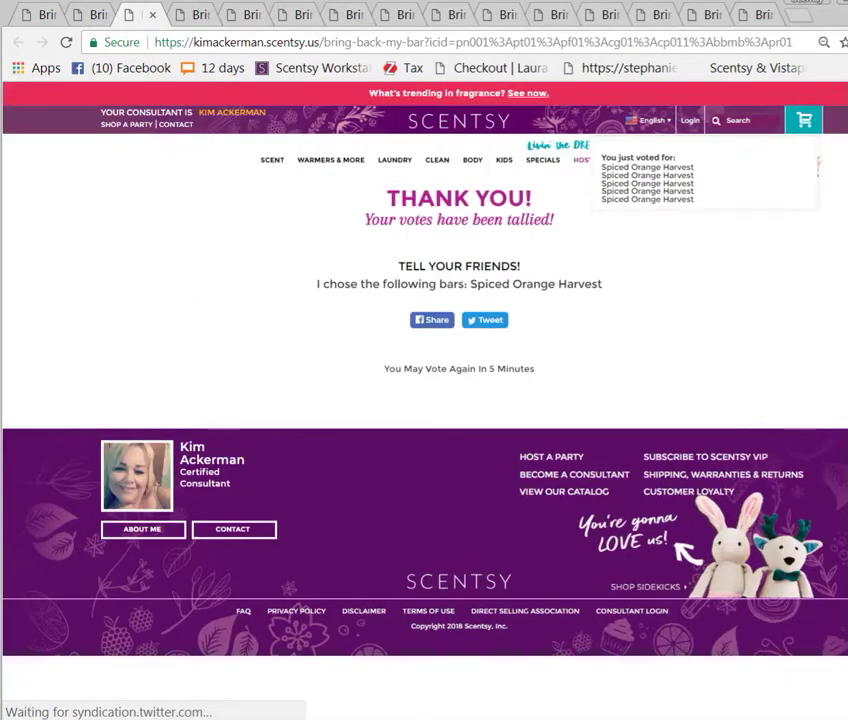
Find Spiced Orange Harvest on this window's fourth consultant's voting page and submit all five votes for it.
left_click(175, 18)
scroll(250, 339, "down", 4)
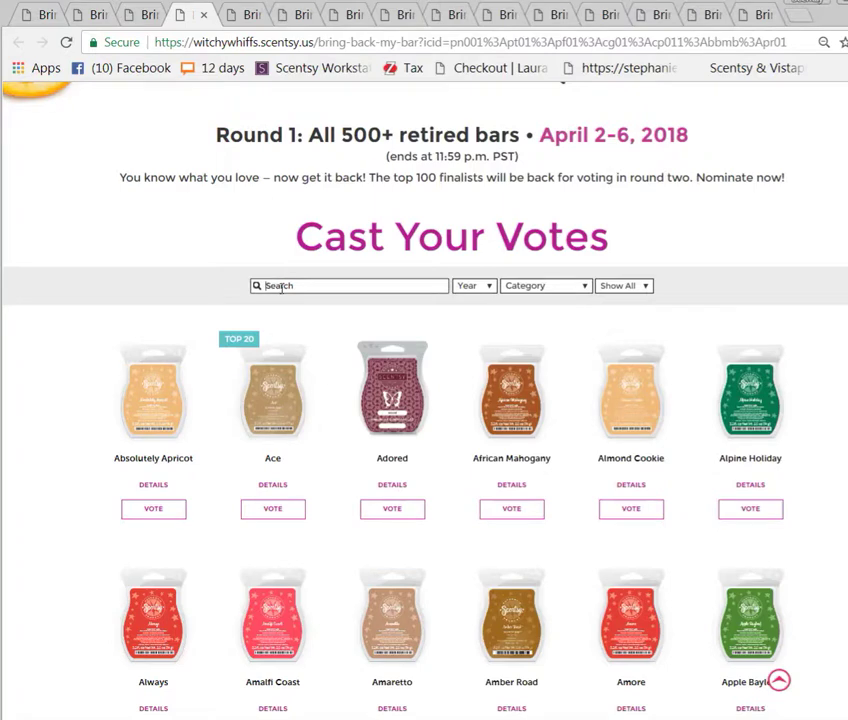
right_click(279, 286)
left_click(331, 407)
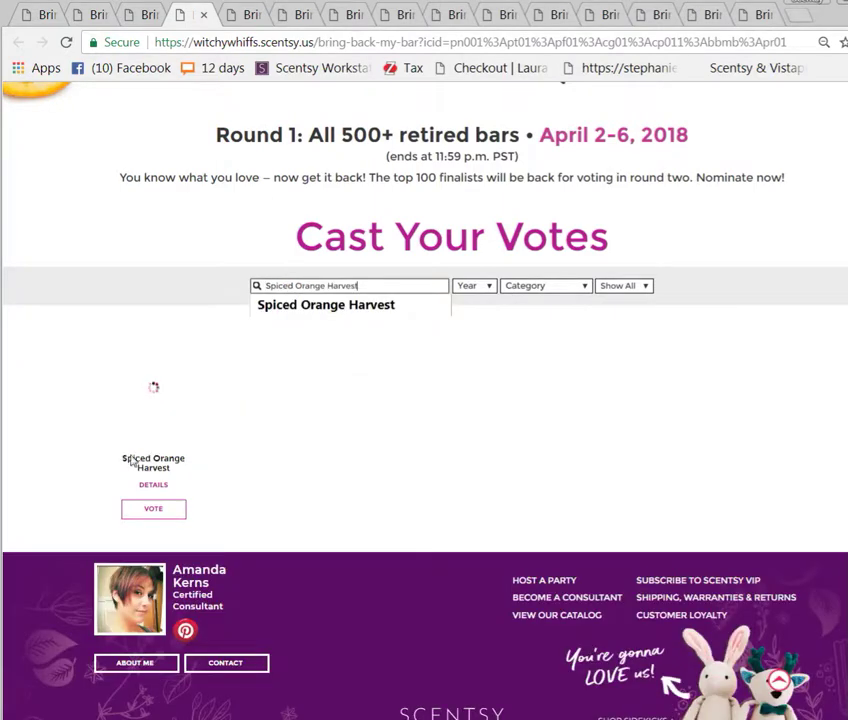
left_click(154, 511)
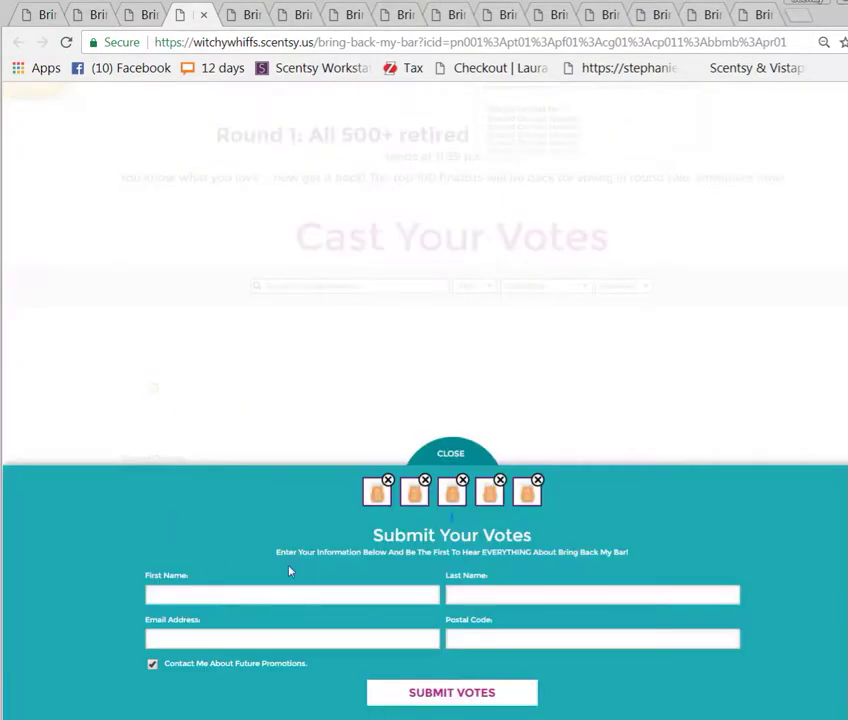
left_click(428, 694)
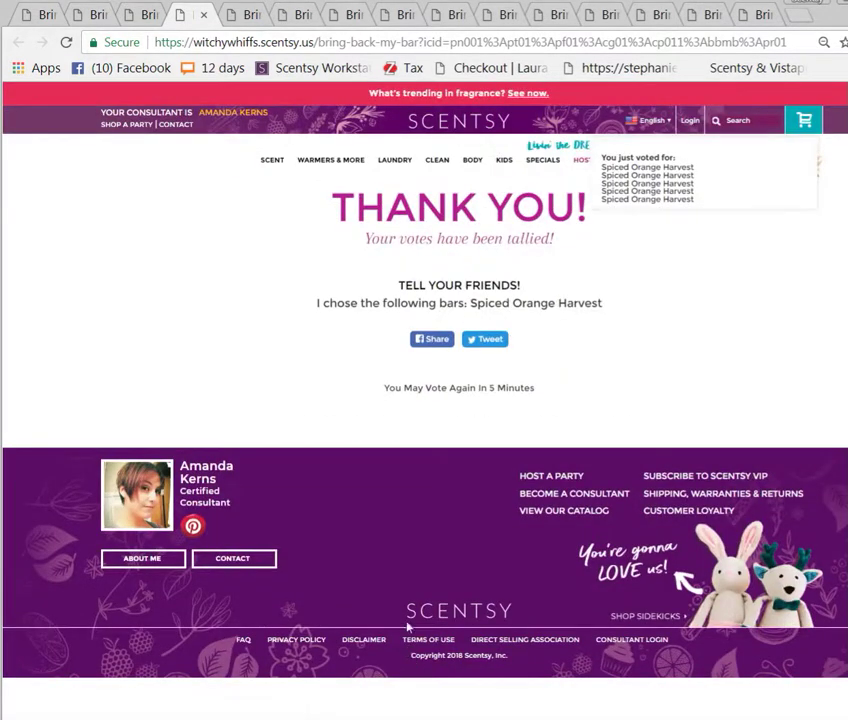
Find Spiced Orange Harvest on this window's fifth consultant's voting page and submit all five votes for it.
left_click(243, 14)
scroll(317, 499, "down", 2)
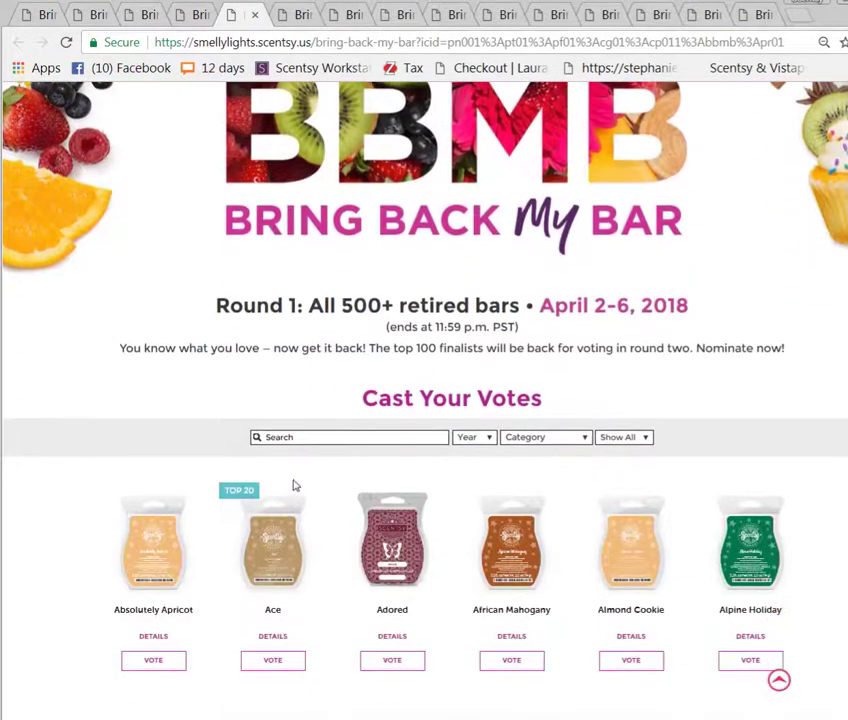
right_click(299, 440)
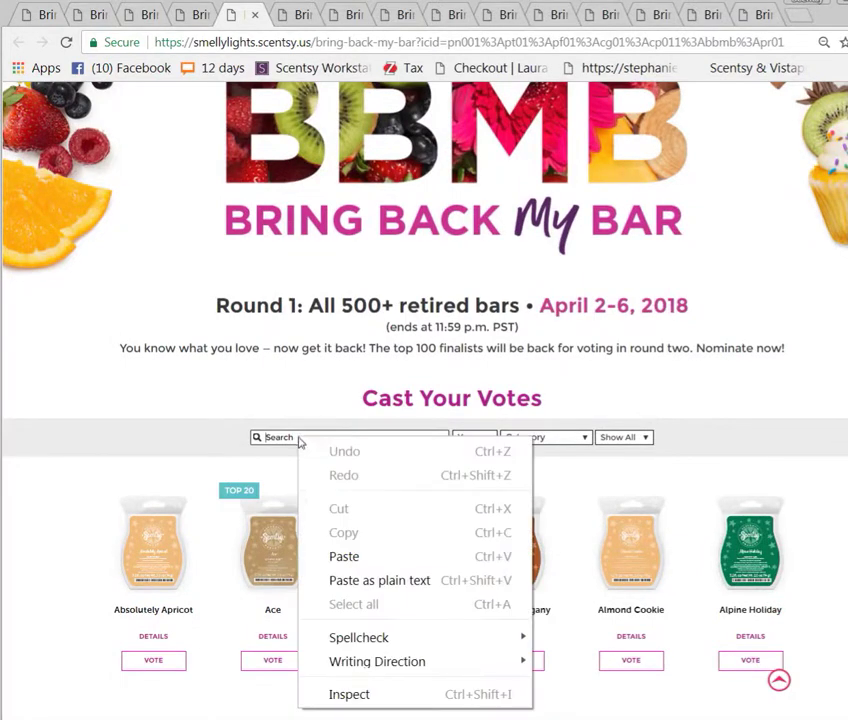
left_click(335, 555)
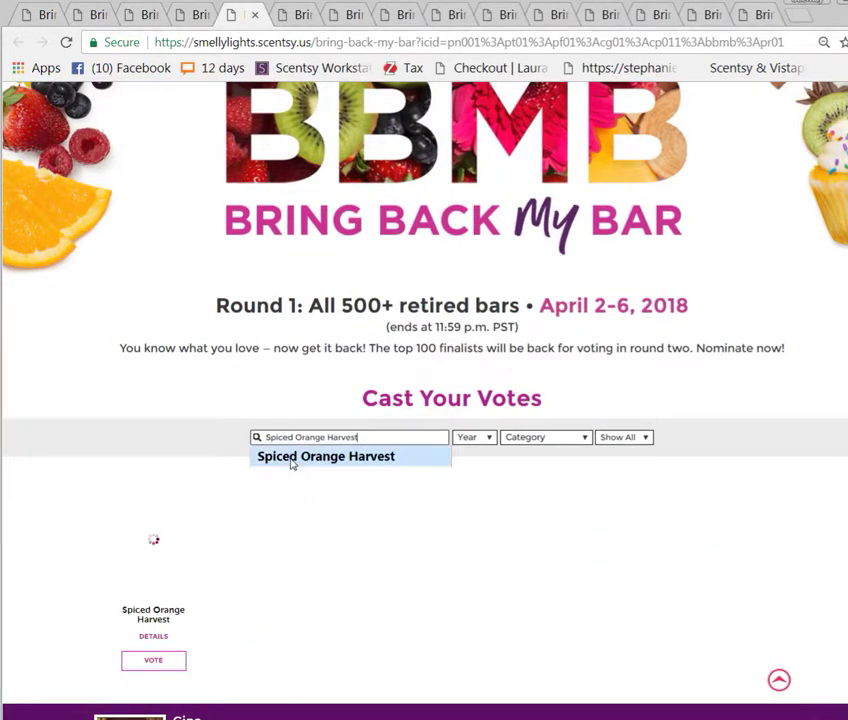
left_click(291, 460)
scroll(166, 536, "down", 2)
scroll(160, 500, "down", 1)
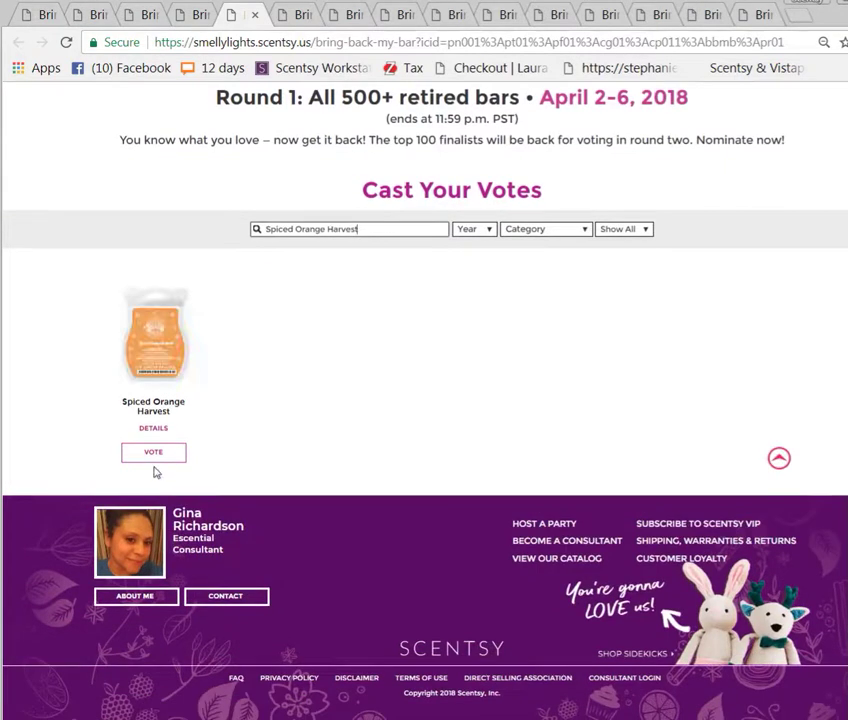
left_click(153, 453)
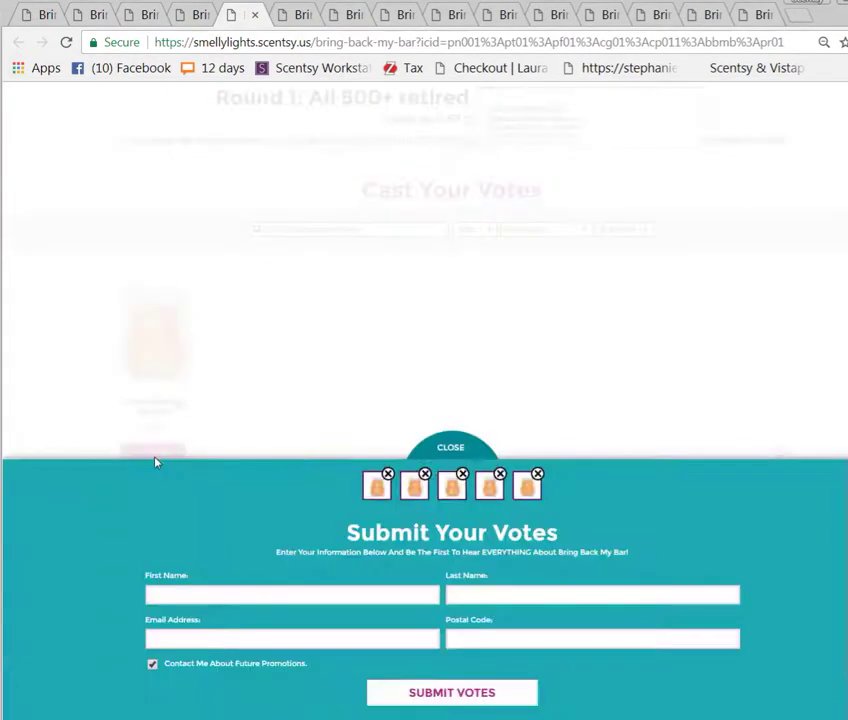
left_click(466, 690)
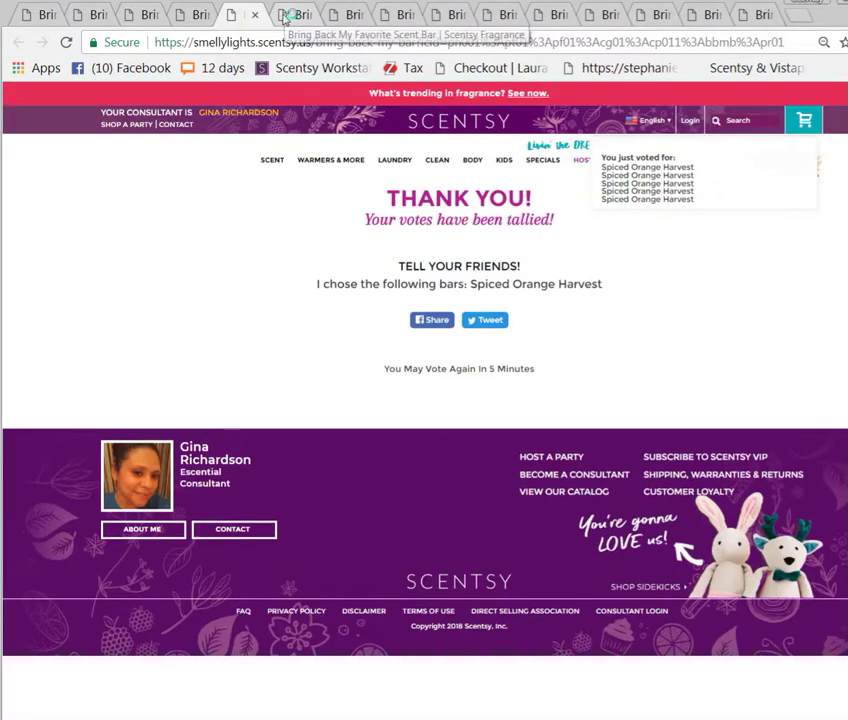
Find Spiced Orange Harvest on this window's sixth consultant's voting page and submit all five votes for it.
left_click(287, 16)
scroll(397, 432, "down", 3)
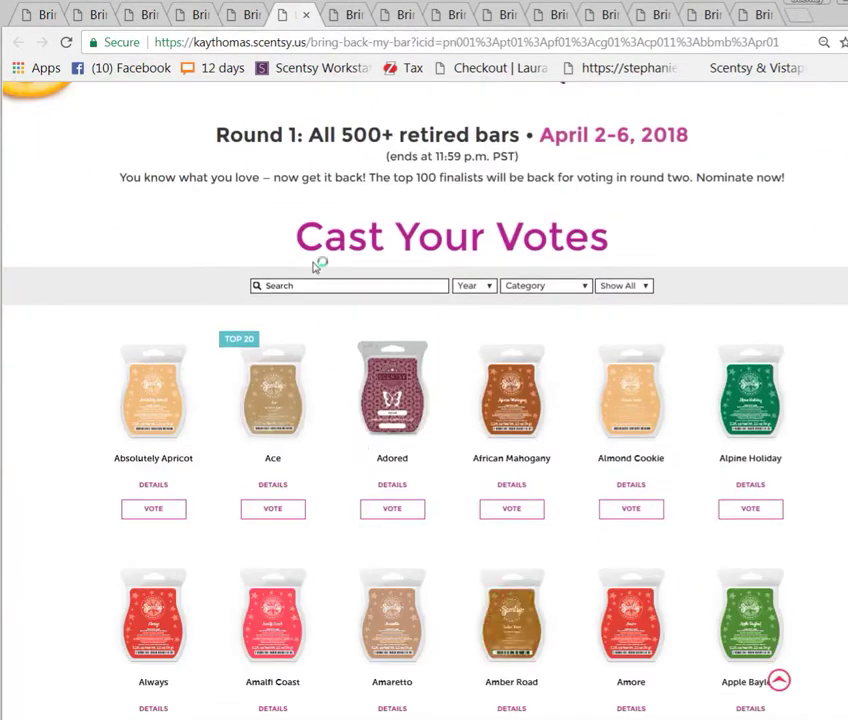
right_click(310, 286)
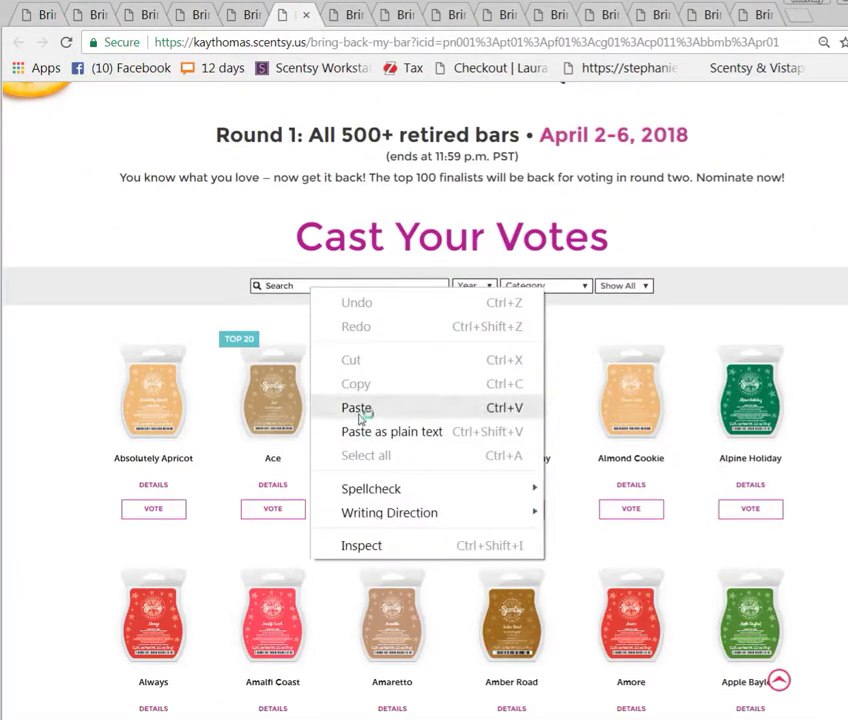
left_click(364, 410)
left_click(158, 514)
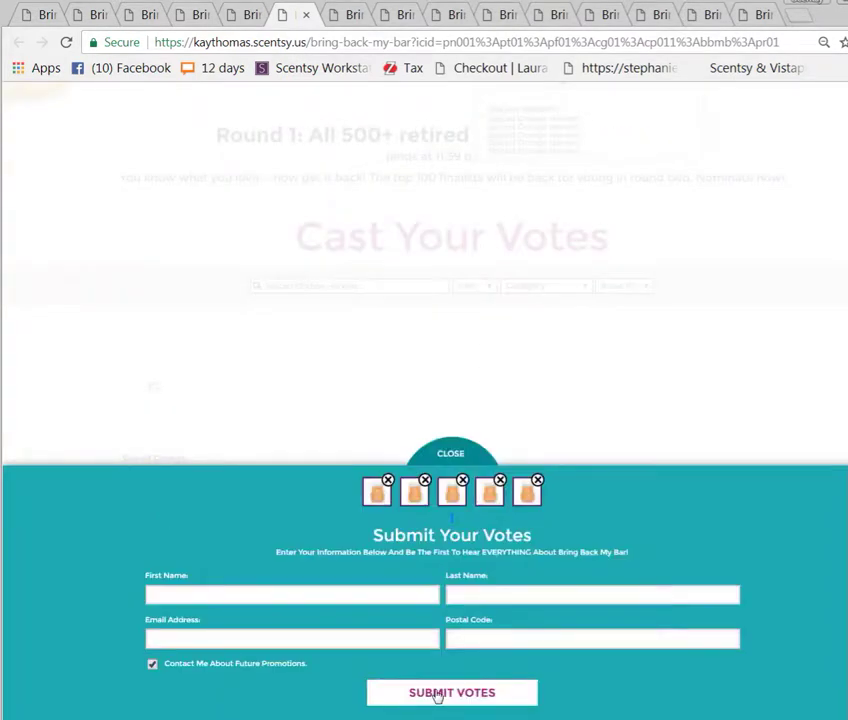
left_click(437, 693)
Find Spiced Orange Harvest on this window's seventh consultant's voting page and submit all five votes for it.
left_click(346, 15)
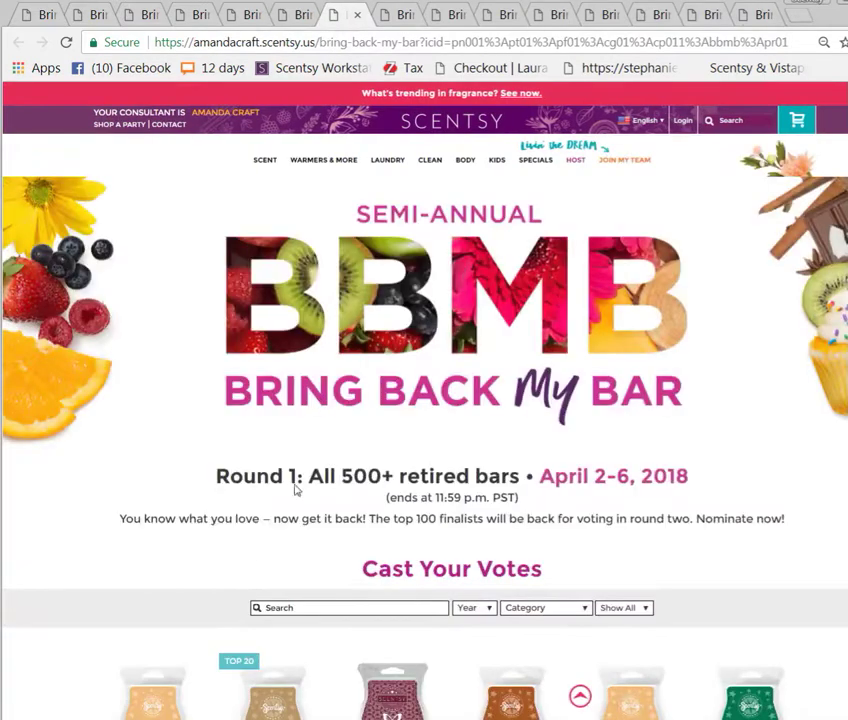
right_click(295, 608)
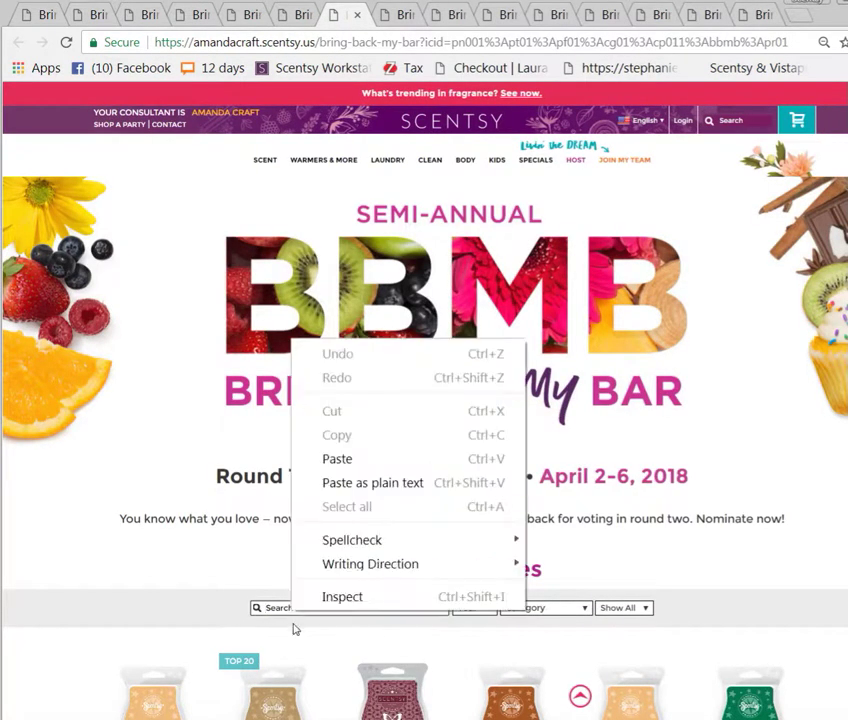
left_click(340, 458)
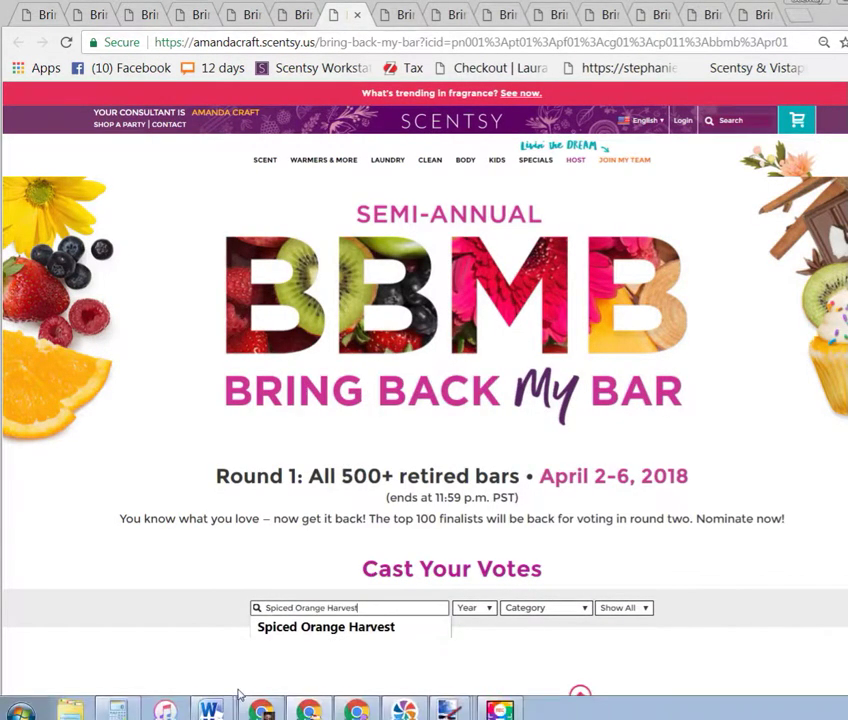
left_click(290, 624)
scroll(300, 625, "down", 2)
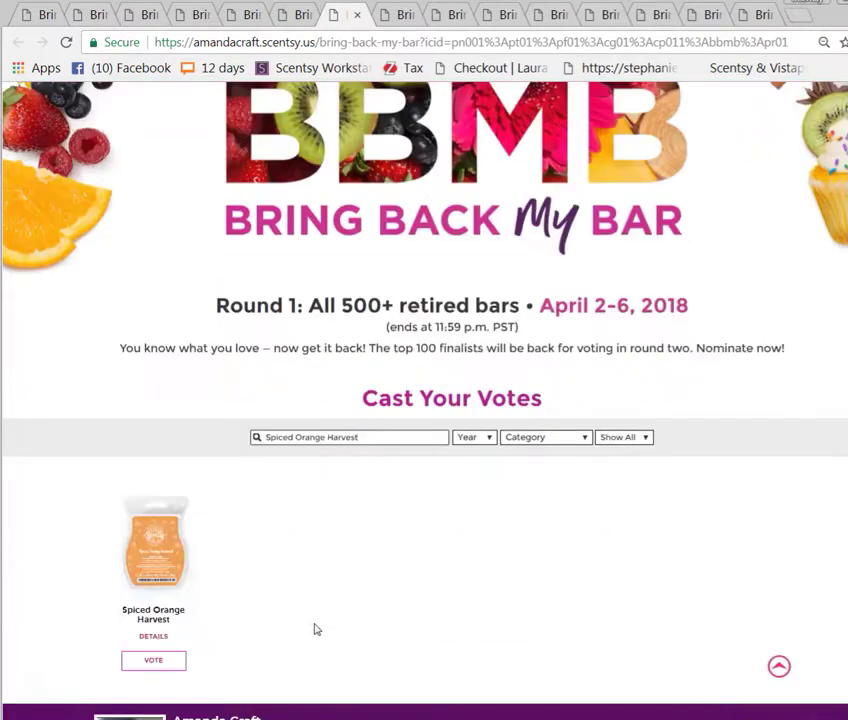
left_click(170, 664)
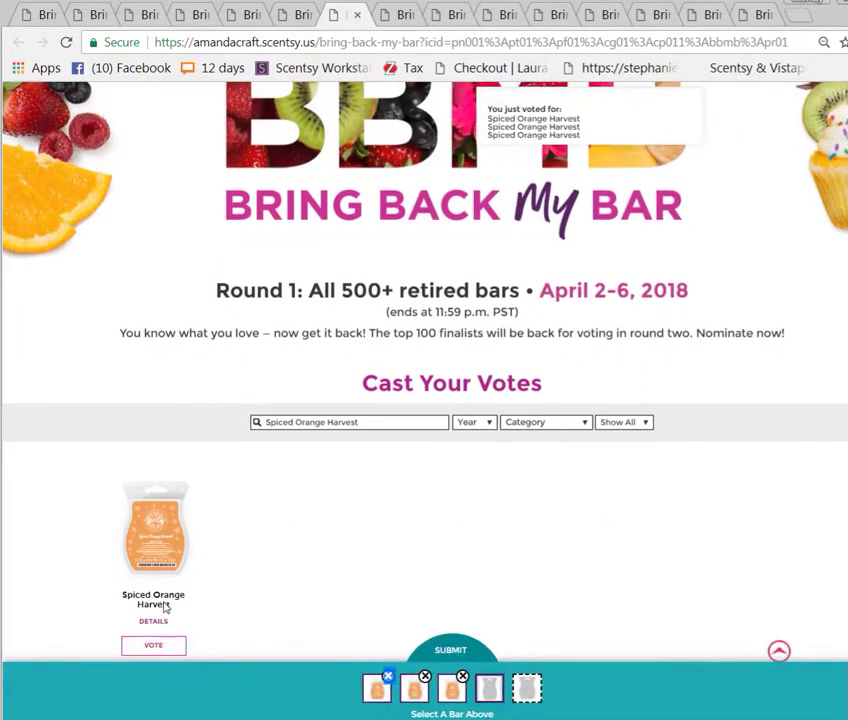
scroll(165, 605, "down", 2)
left_click(163, 454)
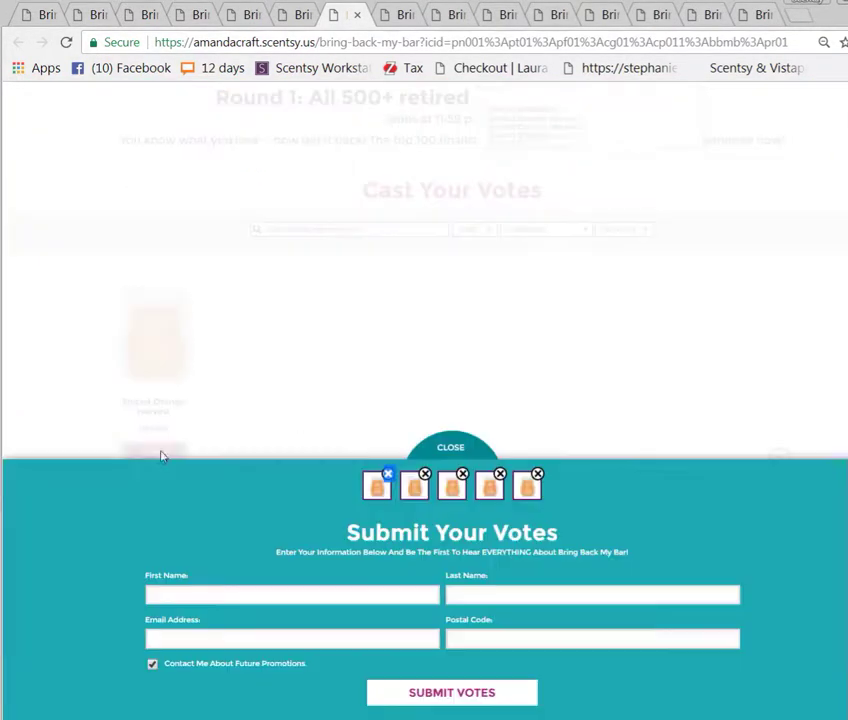
left_click(455, 691)
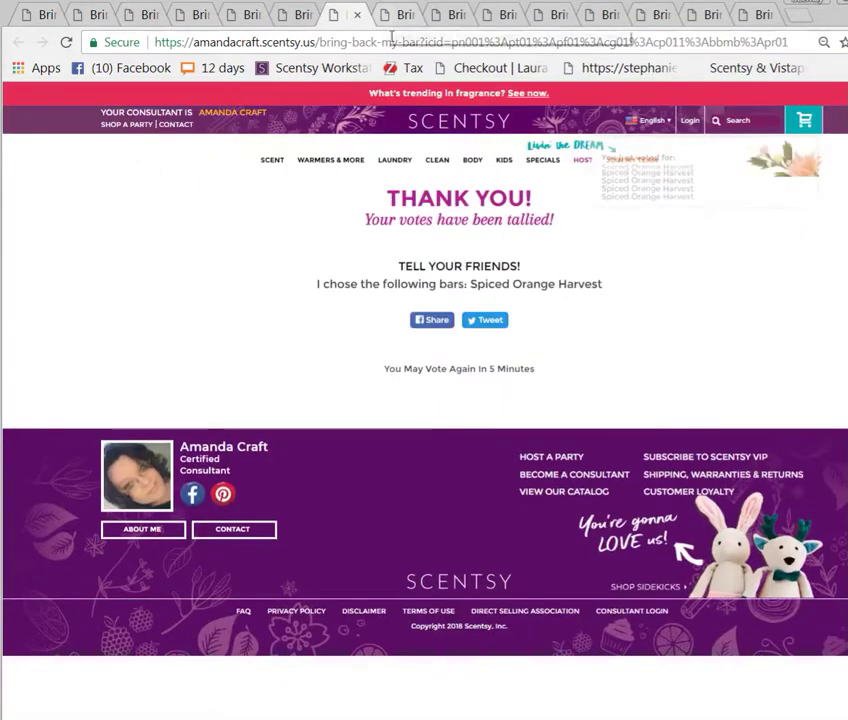
Find Spiced Orange Harvest on this window's eighth consultant's voting page and submit all five votes for it.
left_click(384, 14)
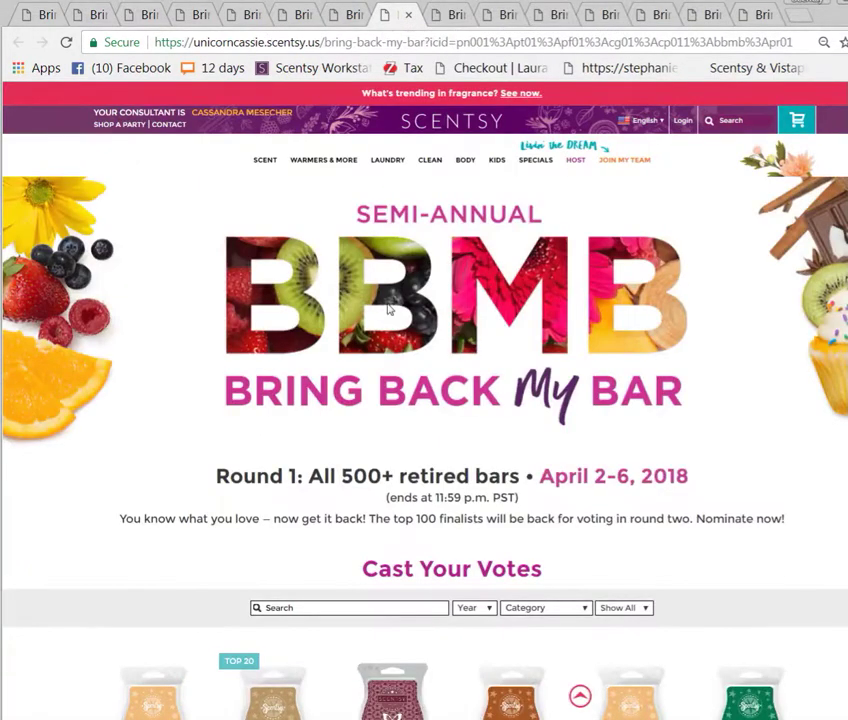
scroll(389, 309, "down", 4)
right_click(351, 178)
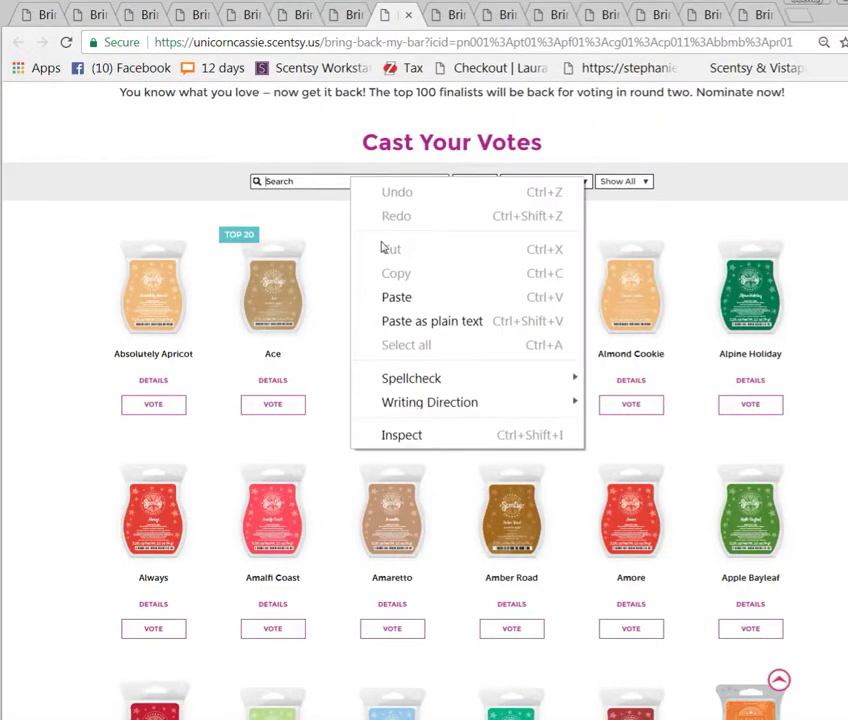
left_click(397, 299)
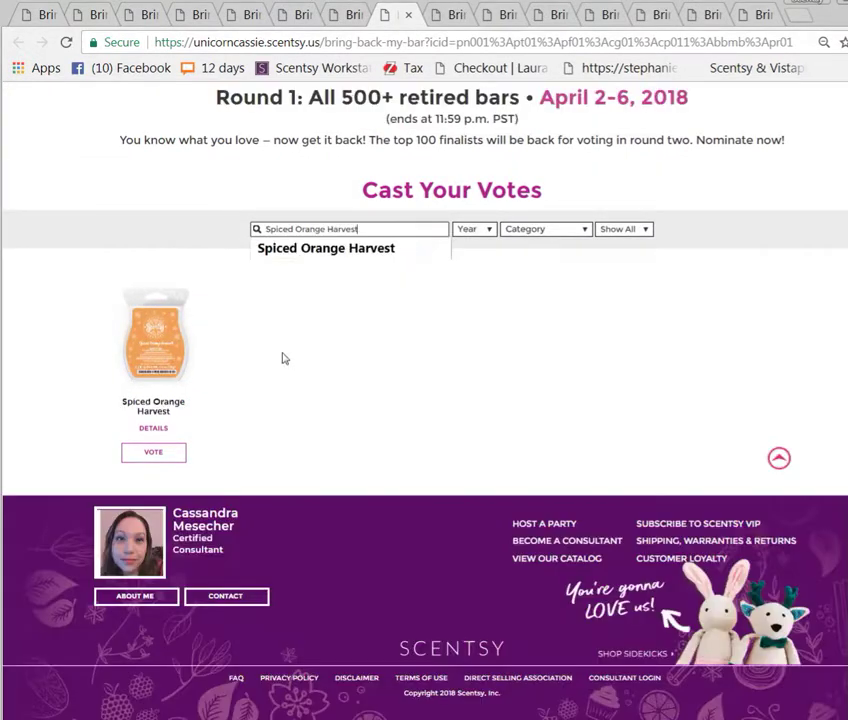
left_click(153, 452)
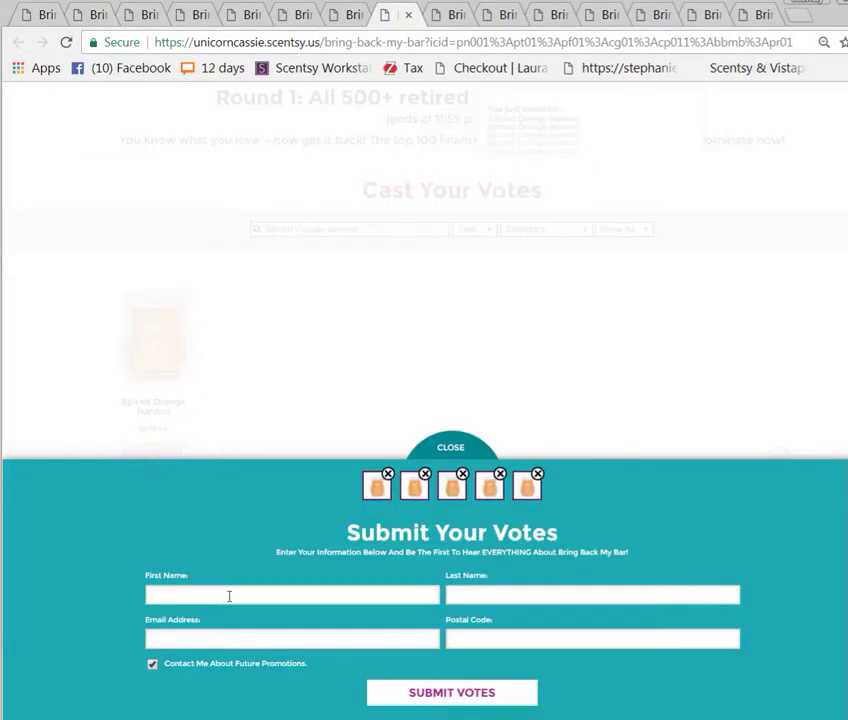
left_click(422, 690)
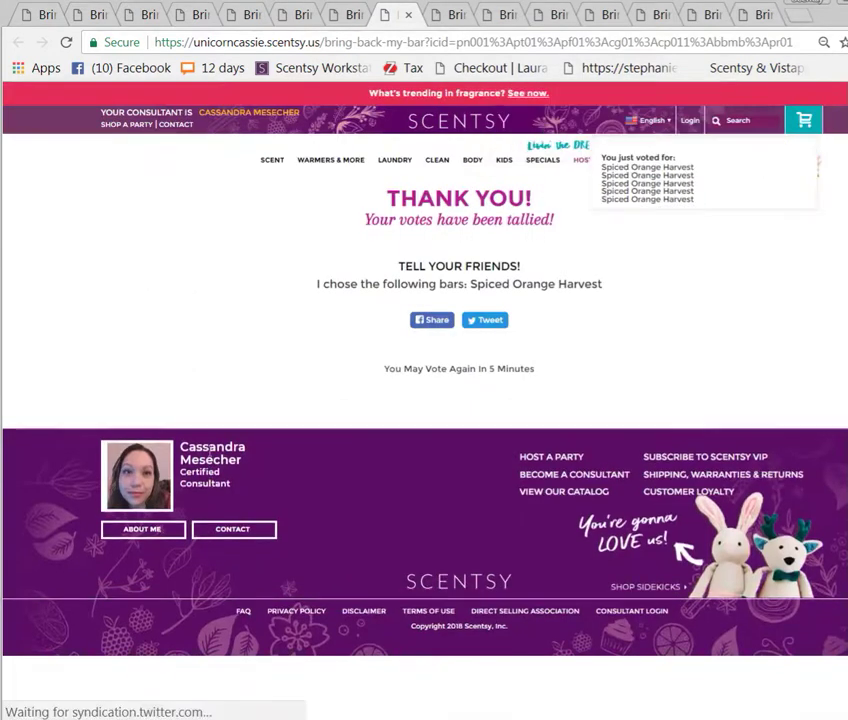
Find Spiced Orange Harvest on this window's ninth consultant's voting page and submit all five votes for it.
left_click(432, 17)
scroll(246, 475, "down", 3)
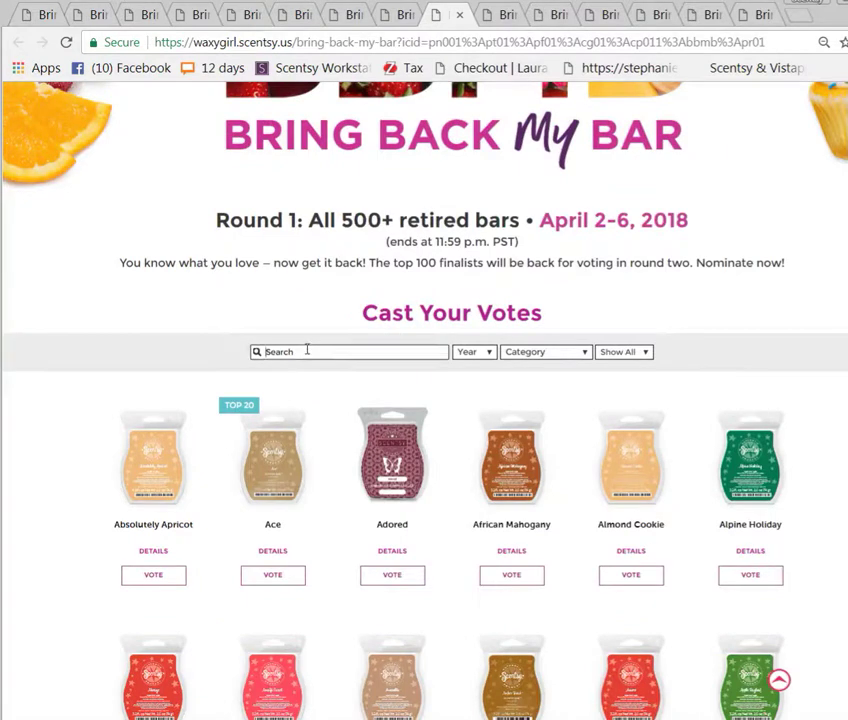
right_click(307, 349)
left_click(363, 472)
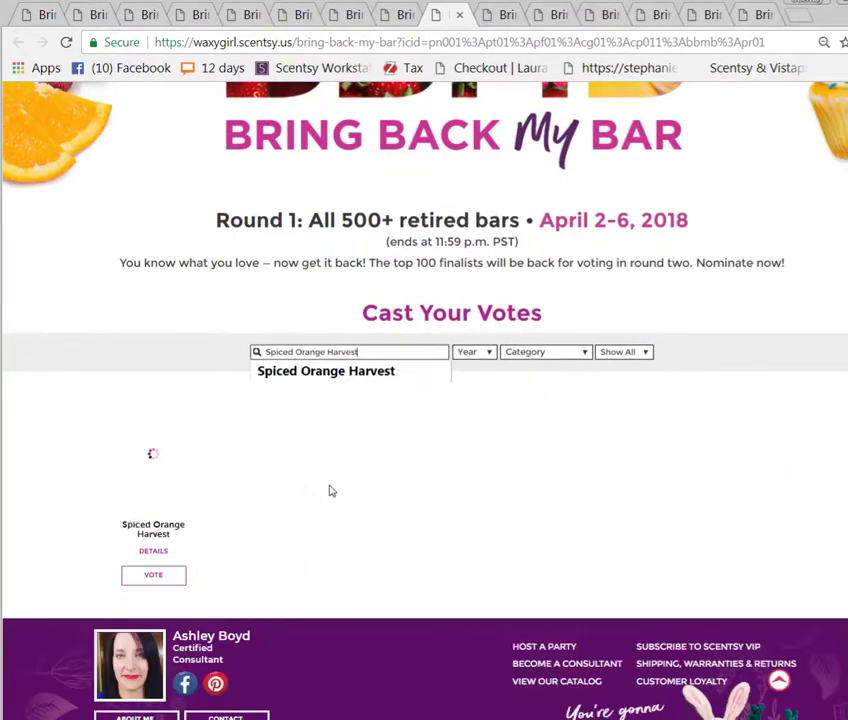
left_click(153, 574)
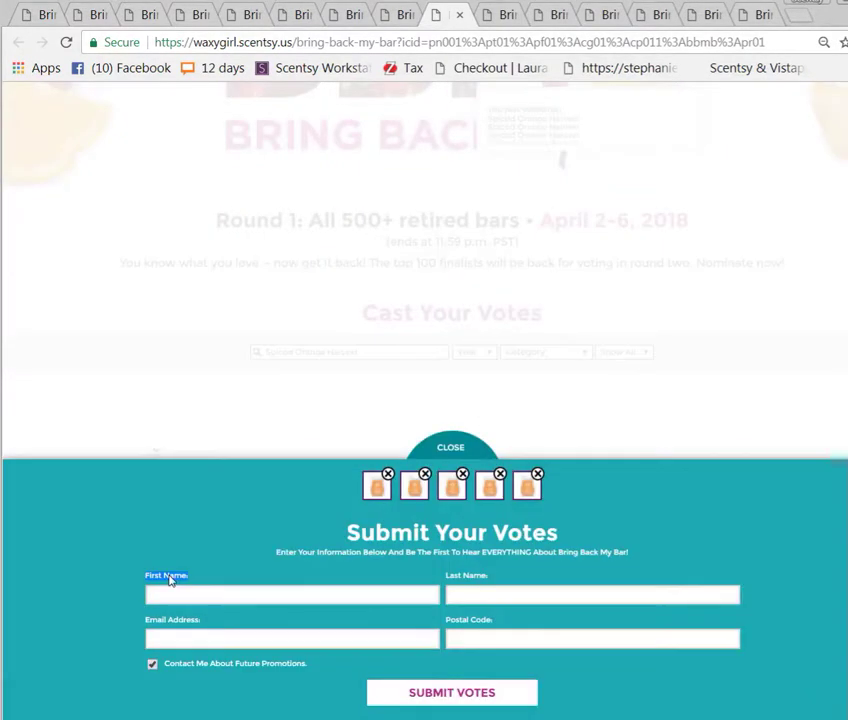
left_click(428, 695)
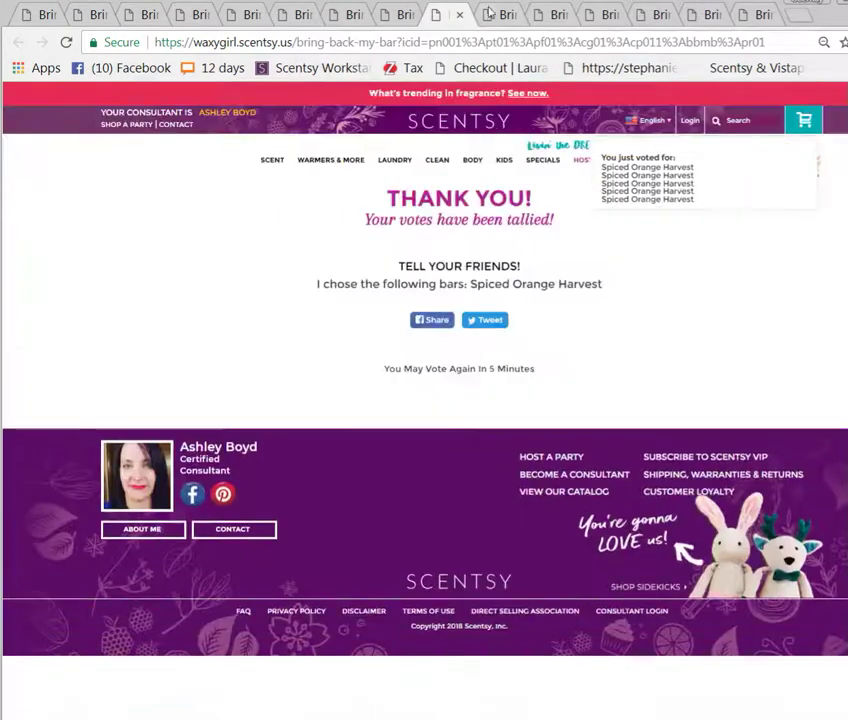
Find Spiced Orange Harvest on this window's tenth consultant's voting page and submit all five votes for it.
left_click(496, 15)
scroll(326, 530, "down", 5)
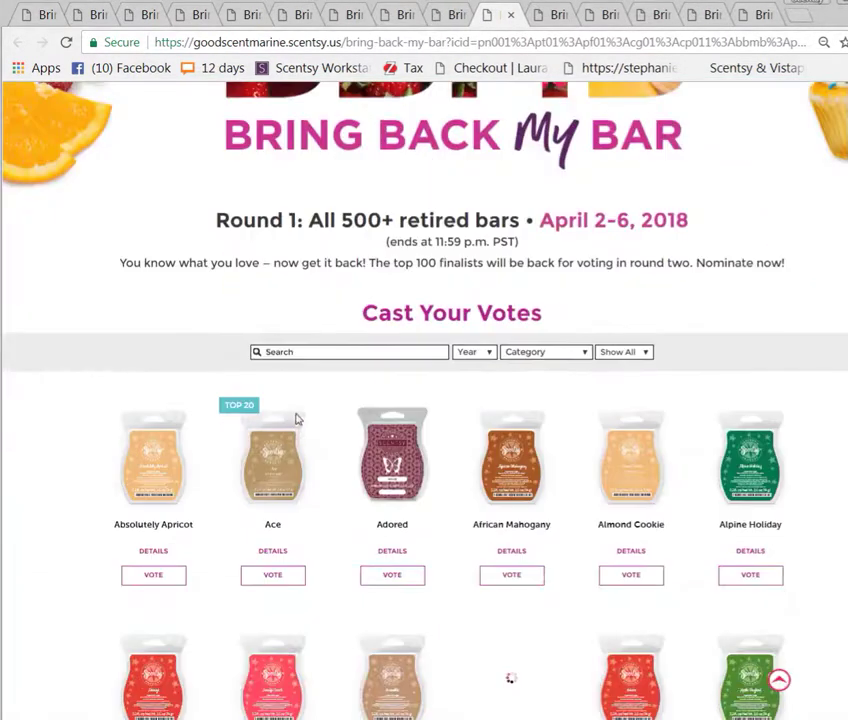
right_click(302, 352)
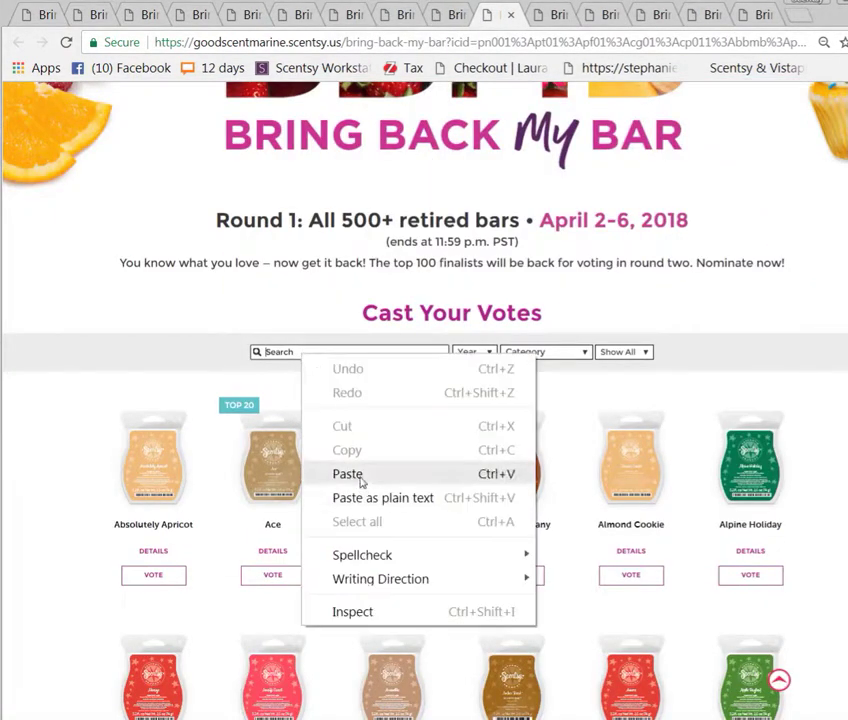
left_click(360, 476)
left_click(153, 575)
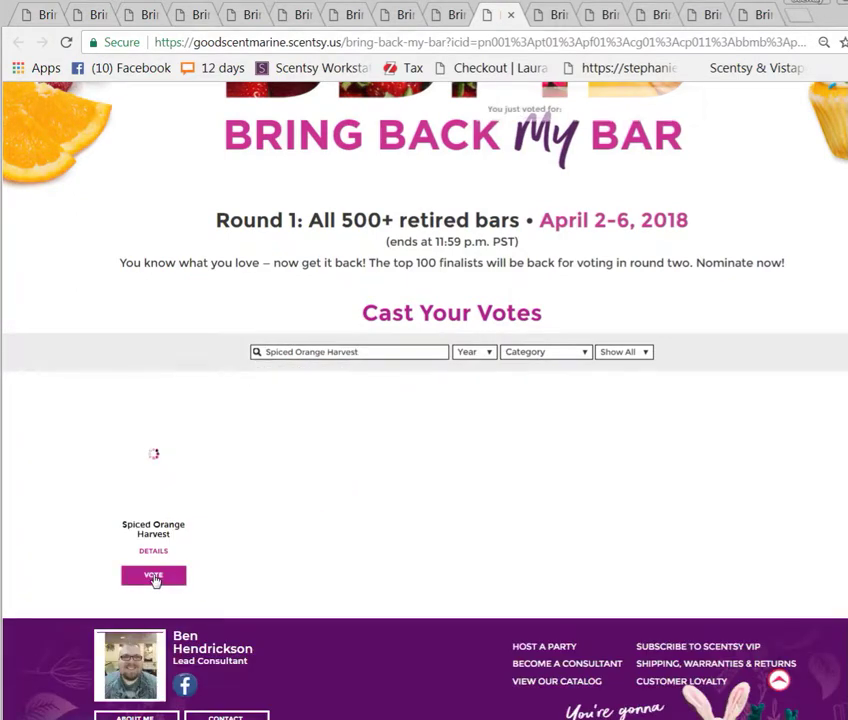
left_click(440, 700)
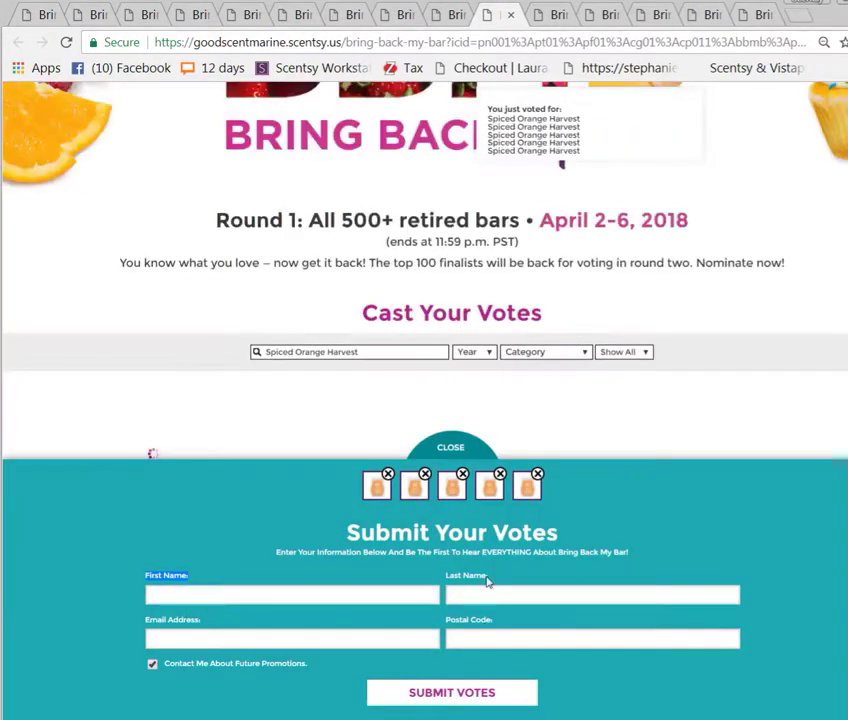
Find Spiced Orange Harvest on this window's eleventh consultant's voting page and submit all five votes for it.
left_click(546, 26)
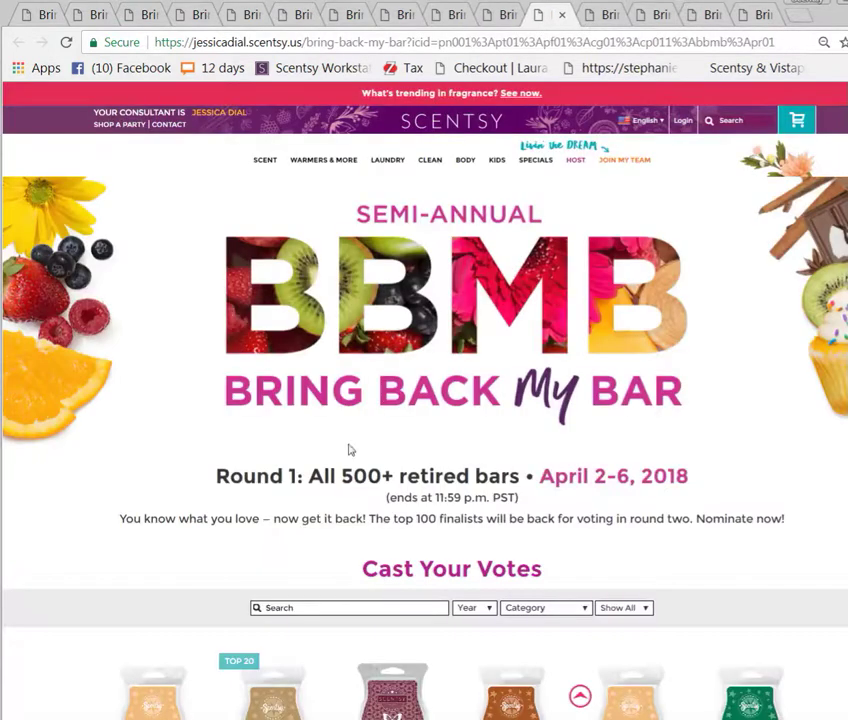
right_click(288, 611)
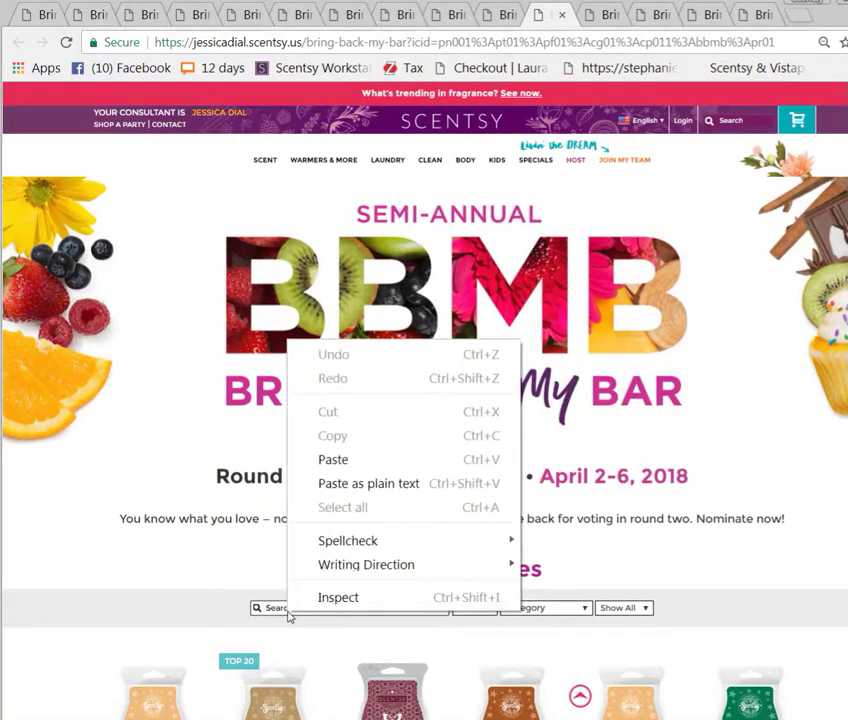
left_click(333, 460)
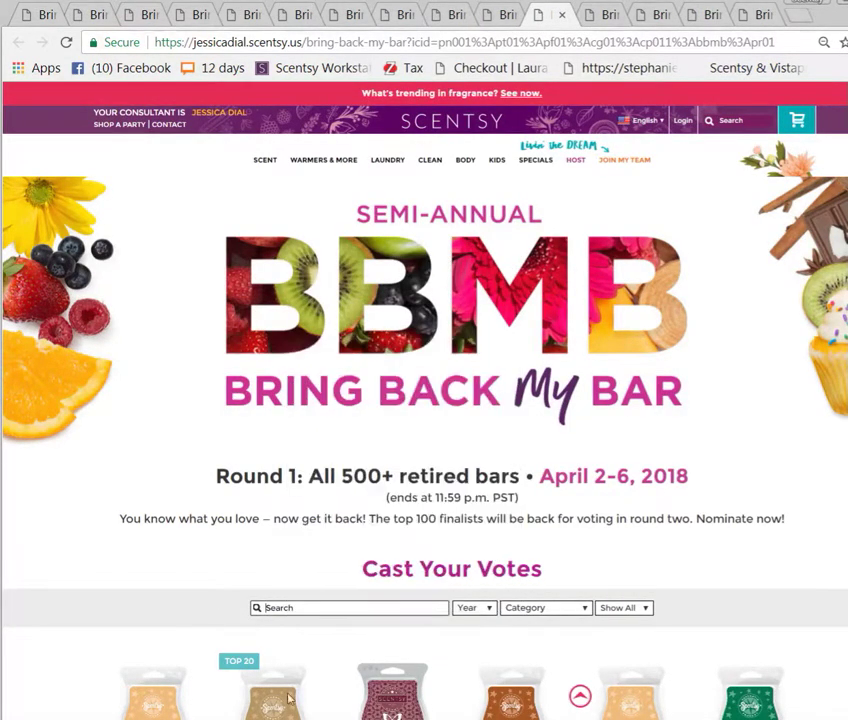
scroll(244, 602, "down", 4)
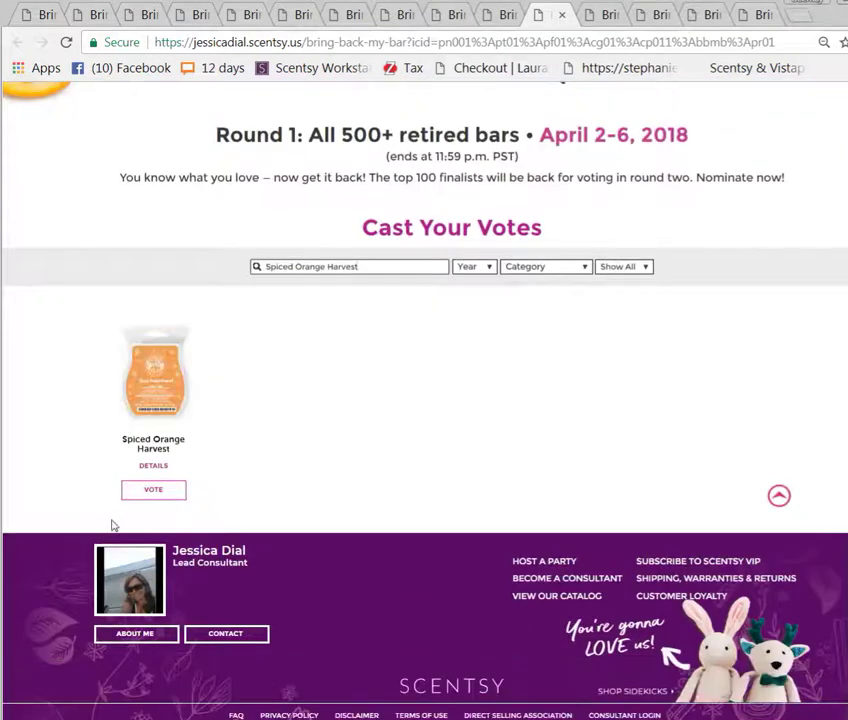
left_click(152, 491)
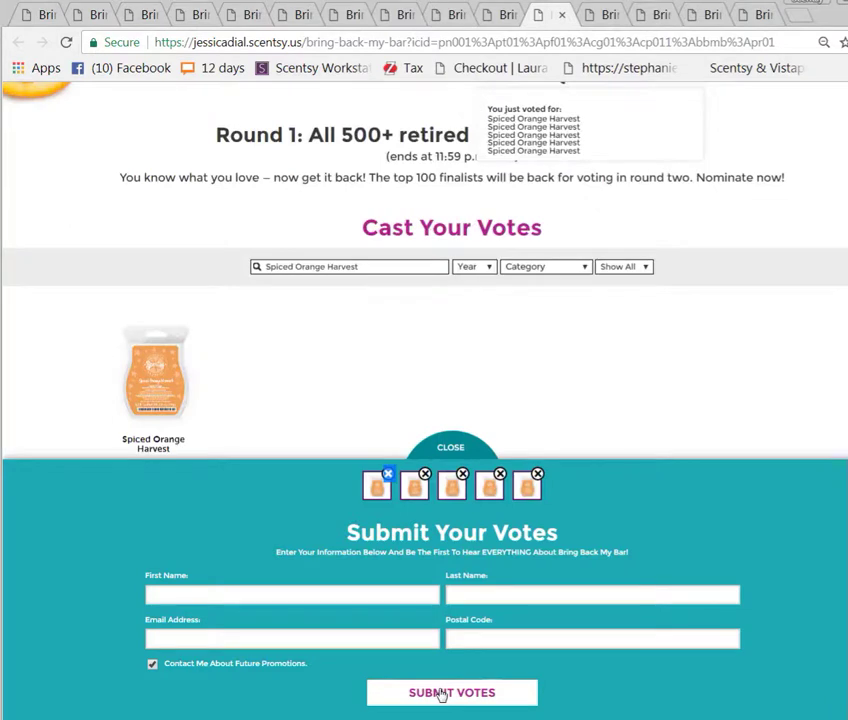
left_click(442, 694)
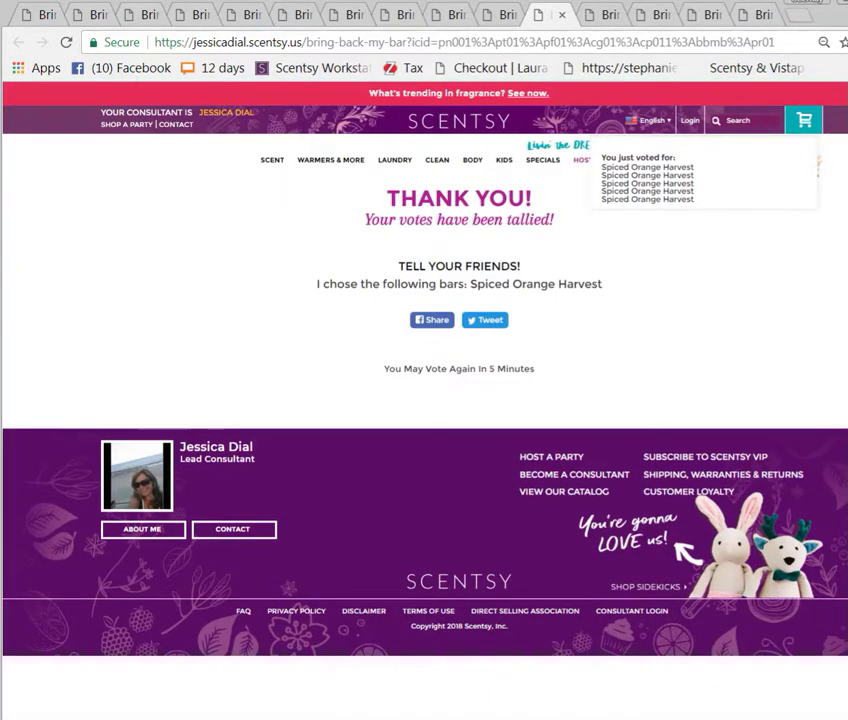